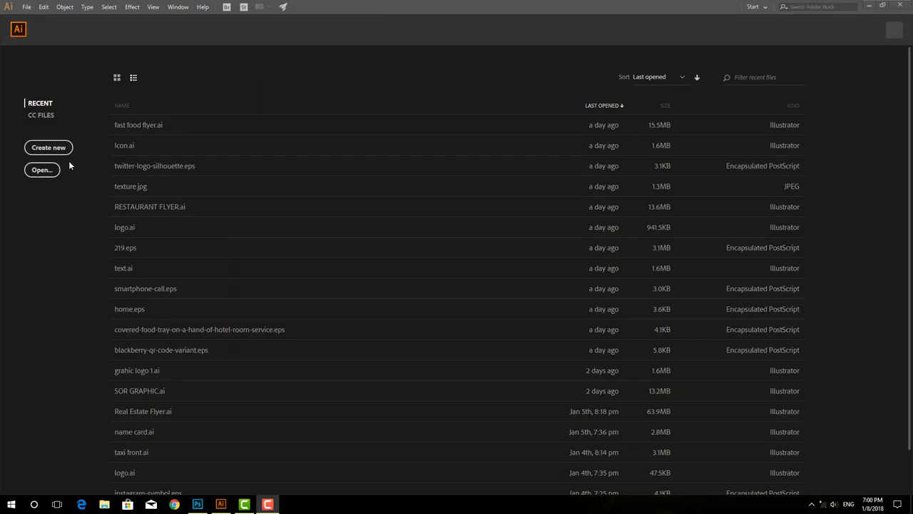
Create a new 60 × 160 cm CMYK document for the flyer.
left_click(49, 147)
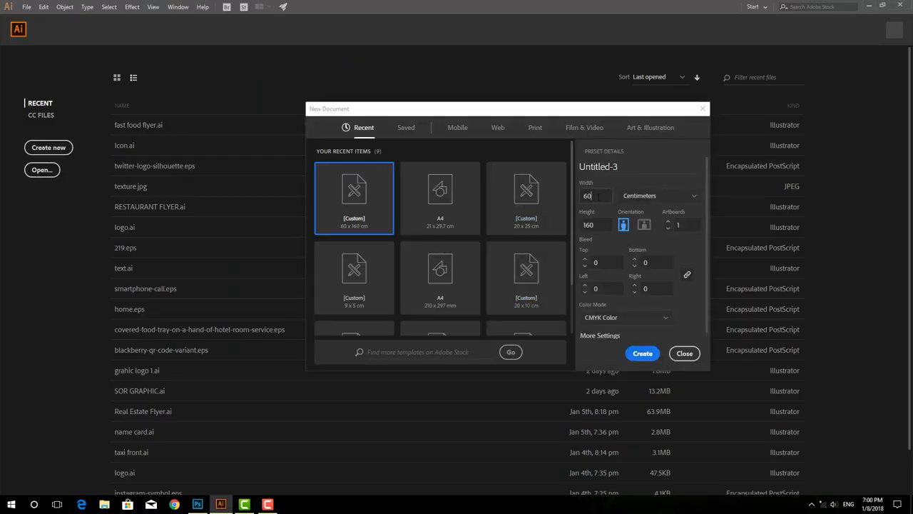
left_click(643, 353)
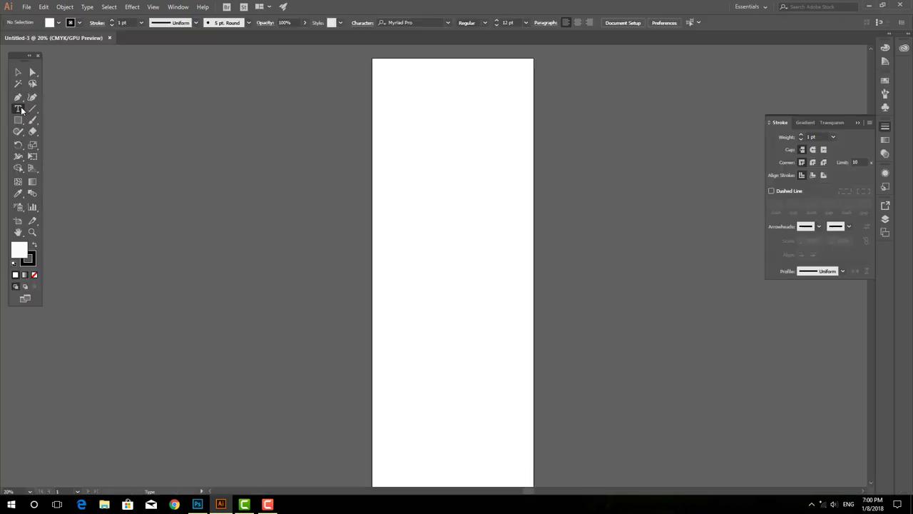
Add a 'Restaurant Name' text near the page top at 72 pt in Kadisoka-Script.
left_click(427, 150)
left_click(456, 22)
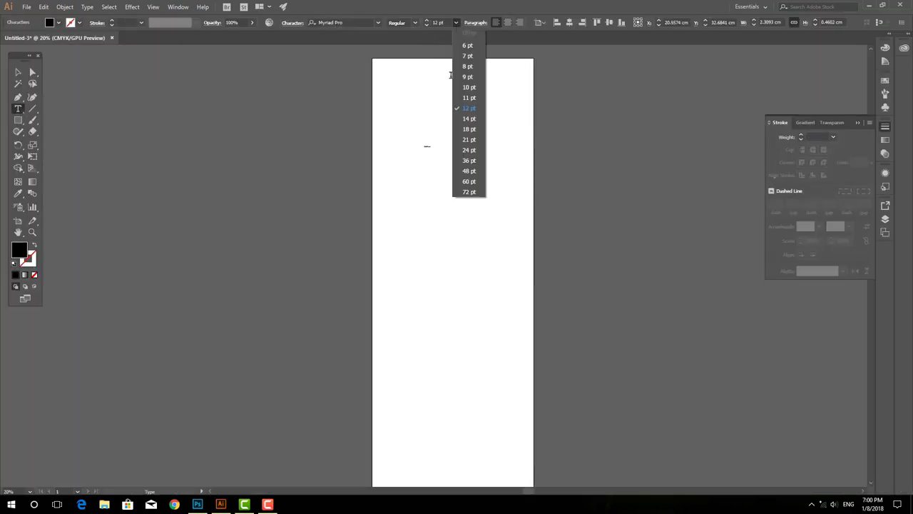
left_click(466, 193)
type("ka")
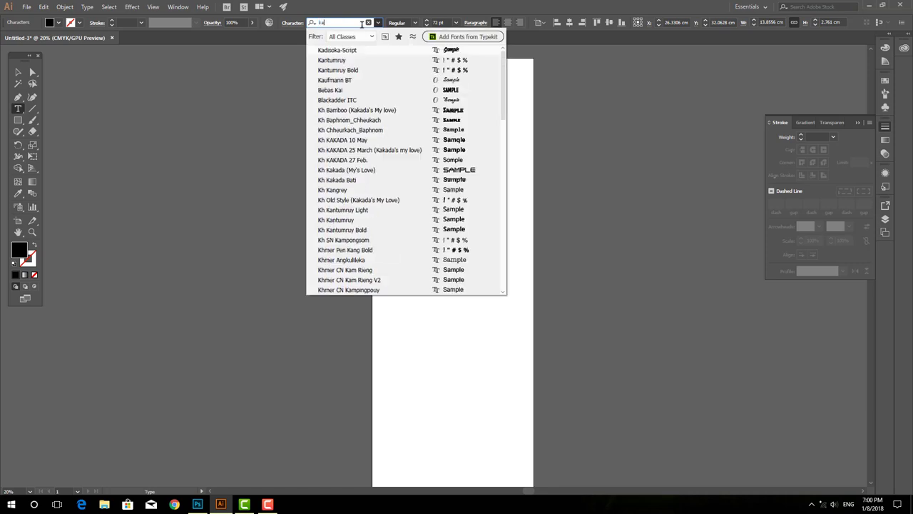
type("di")
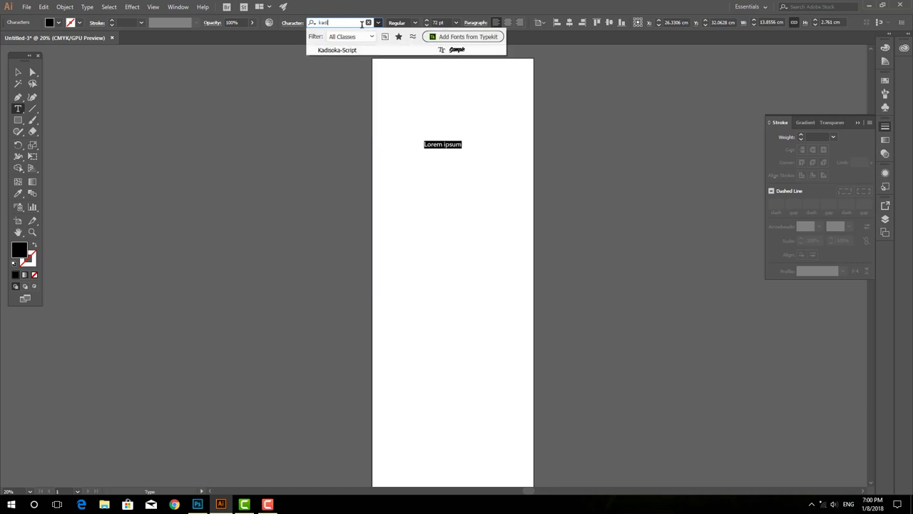
key("Return")
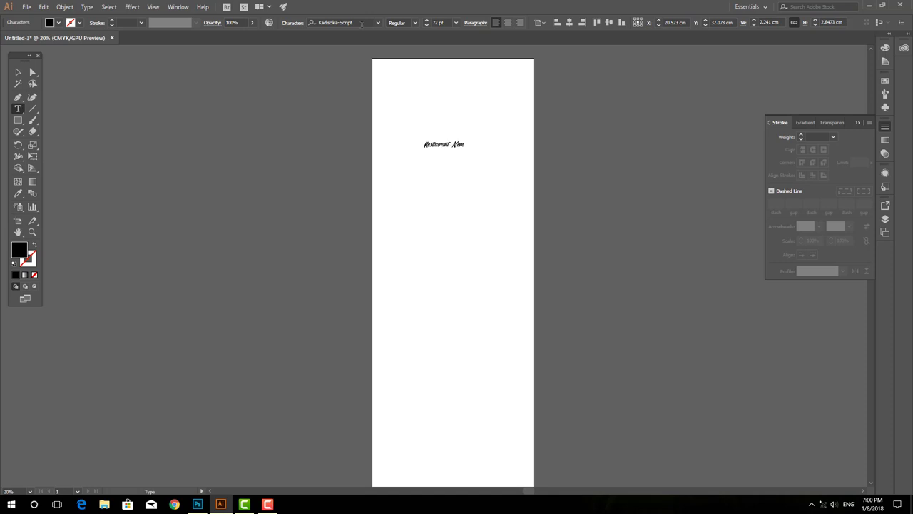
Enlarge the title and move it toward the page's top-left.
left_click(18, 72)
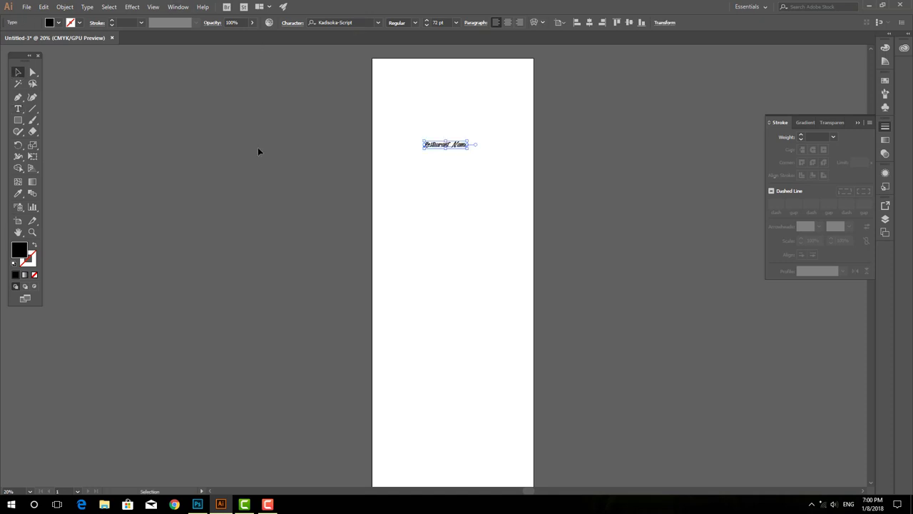
left_click_drag(467, 151, 529, 179)
left_click(489, 171)
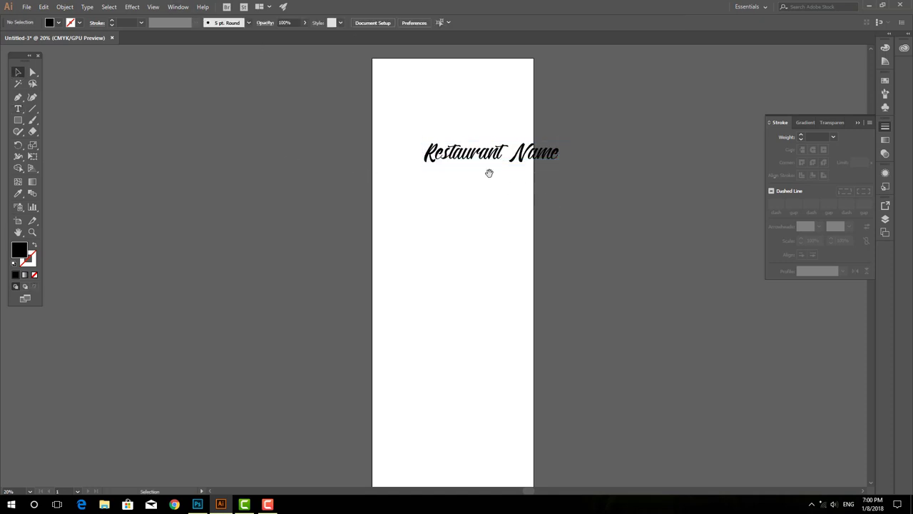
key("ctrl+plus")
left_click_drag(453, 196, 409, 125)
Break the title so 'Name' sits on a second line, centre-aligned.
key("ctrl+plus")
key("ctrl+plus")
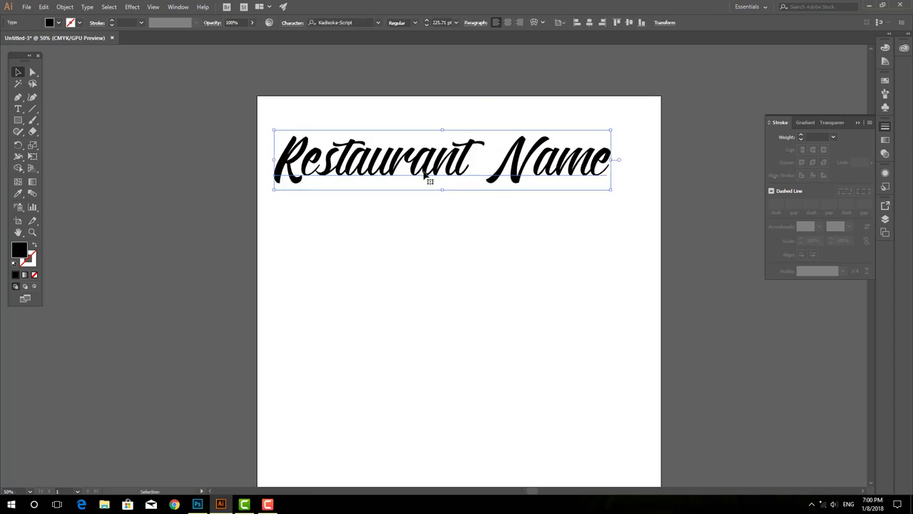
key("t")
left_click_drag(464, 164, 490, 164)
key("Return")
key("ctrl+a")
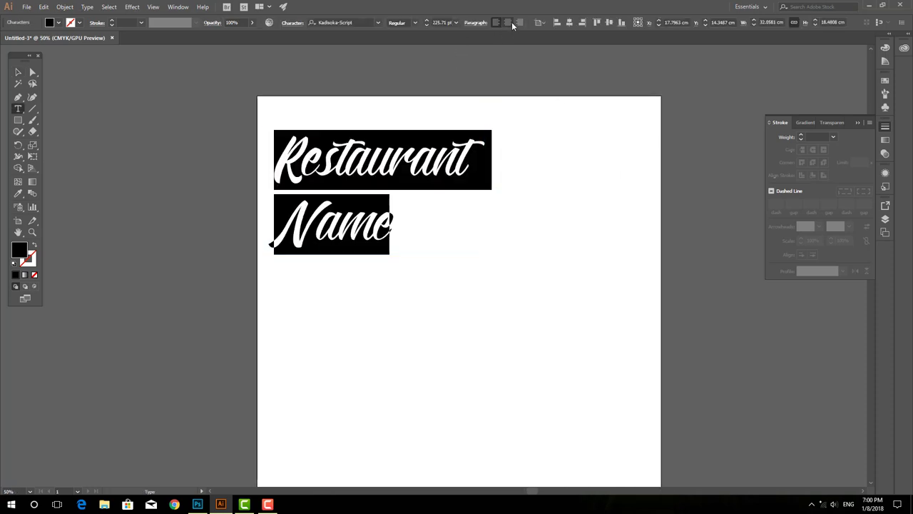
left_click(507, 22)
Shrink the title upper-left and draw a 31.15 × 23.95 cm rectangle over the corner.
key("Escape")
mouse_move(394, 259)
left_mouse_down()
mouse_move(328, 219)
mouse_move(392, 190)
left_mouse_up()
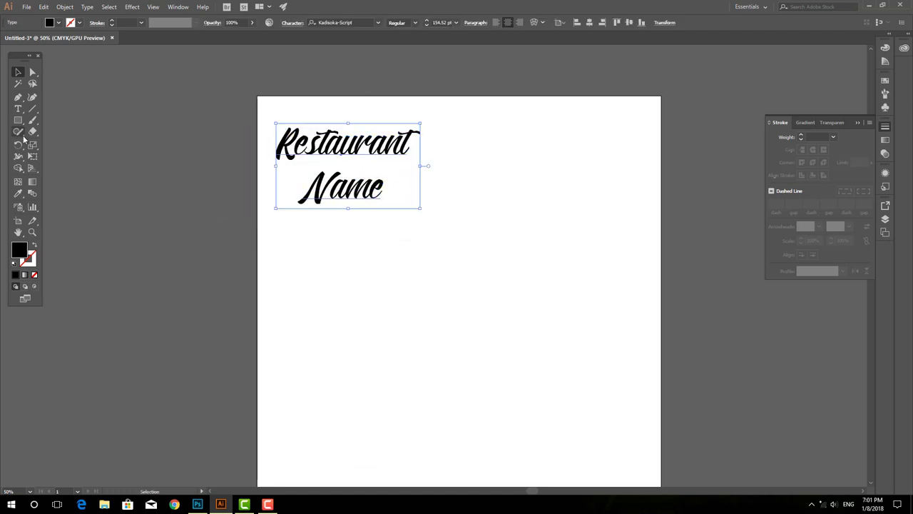
left_click_drag(258, 96, 466, 257)
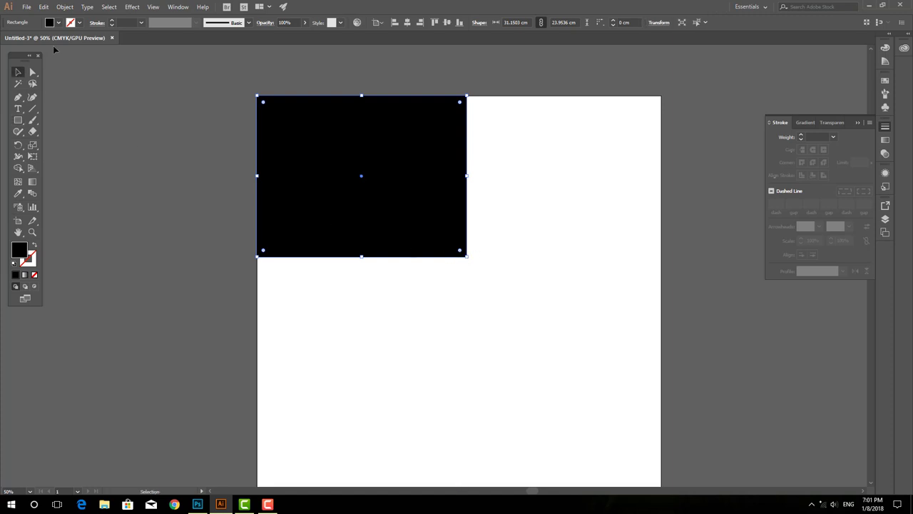
Fill the rectangle with orange and send it behind the title.
left_click(59, 22)
left_click(92, 40)
left_click(122, 64)
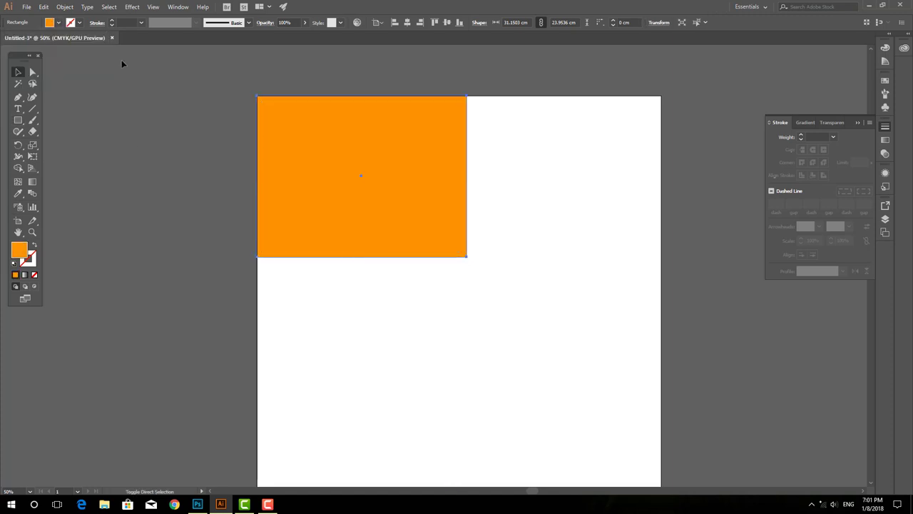
key("ctrl+shift+bracketleft")
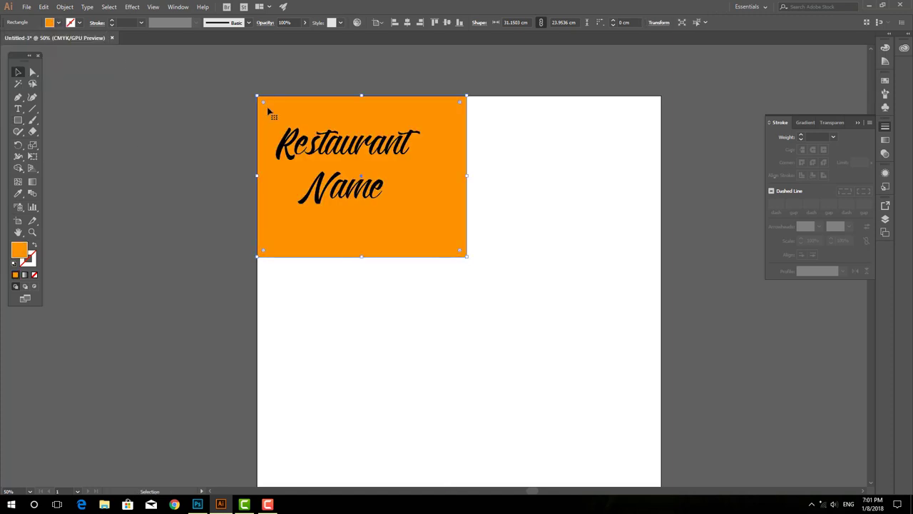
Cut the rectangle's bottom-right corner diagonally and tighten the title's line spacing.
key("plus")
left_click(380, 256)
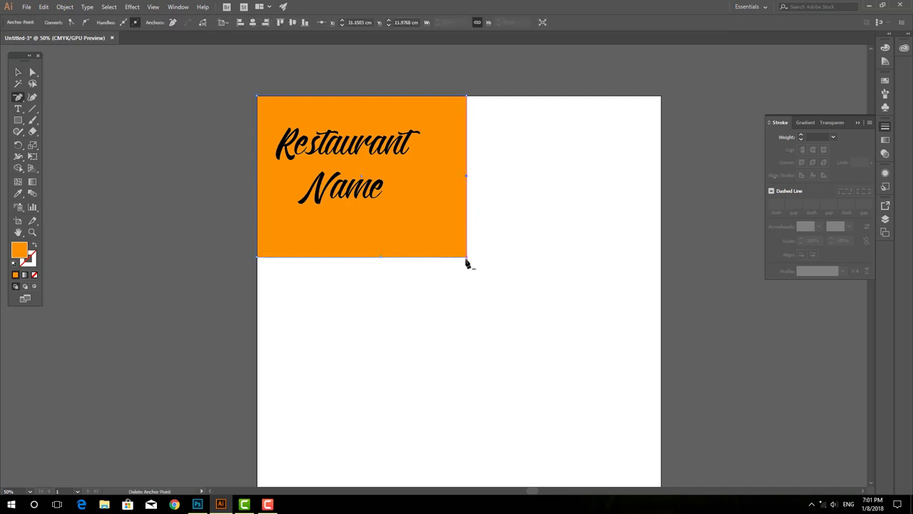
left_click(466, 257)
key("v")
left_click(372, 191)
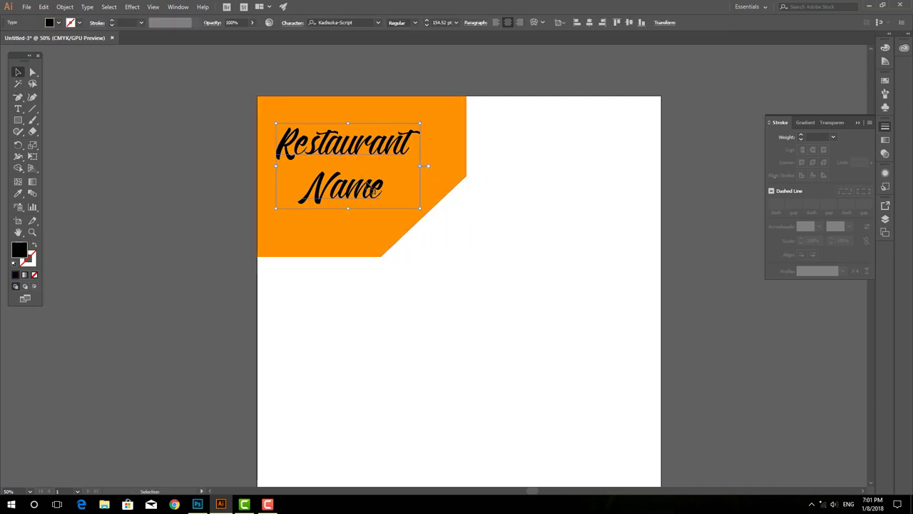
key("alt+Up")
key("alt+Up")
key("alt+Up")
key("alt+Up")
key("alt+Up")
key("alt+Up")
key("alt+Up")
key("alt+Up")
Turn a title copy into a 'SATURDAY NIGHT FOOD MENU' subtitle in Bebas Neue, placed under the script title.
mouse_move(412, 190)
left_mouse_down()
mouse_move(424, 180)
mouse_move(416, 175)
left_mouse_up()
left_click_drag(357, 174, 357, 244)
double_click(356, 221)
key("ctrl+a")
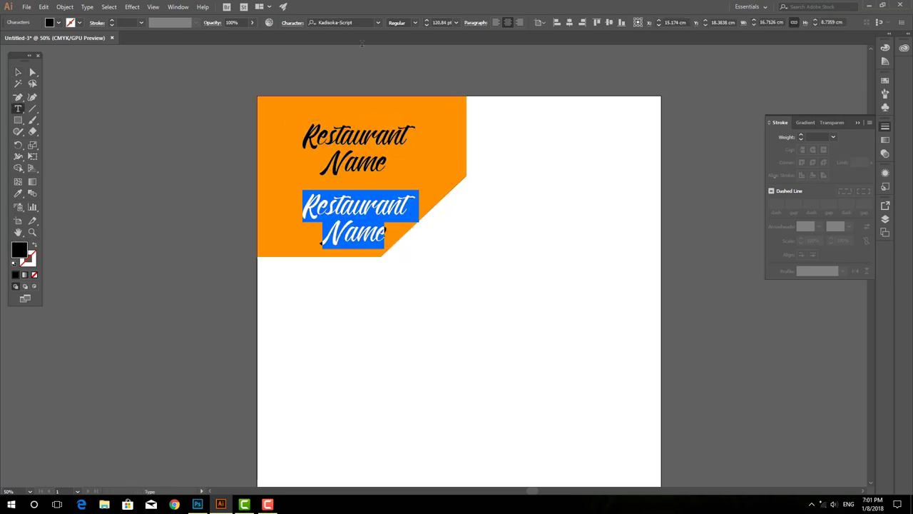
type("bebas")
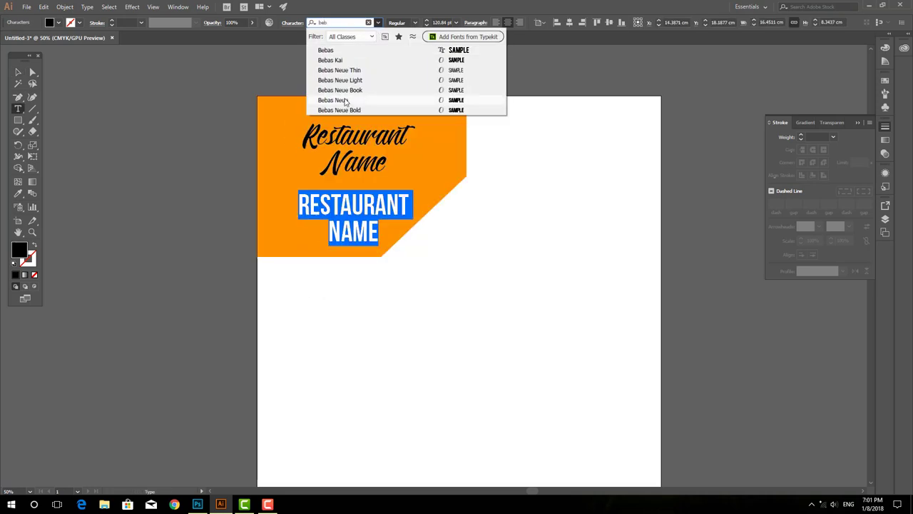
left_click(372, 102)
type("SATUR")
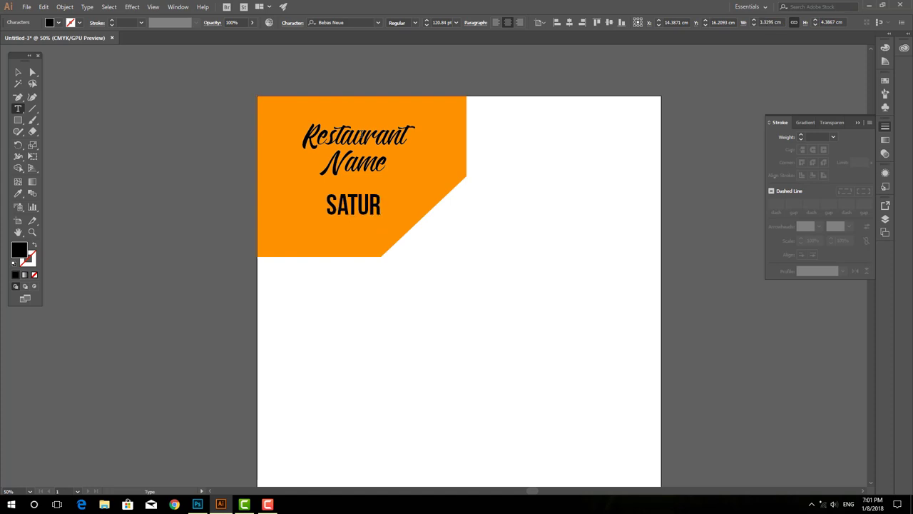
type("DAY NIGHT")
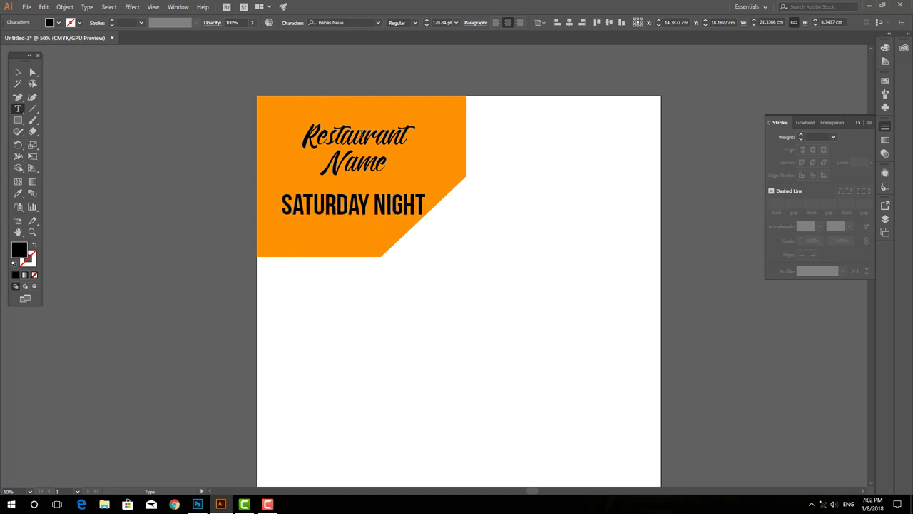
type(" FOOD MENU")
key("Escape")
left_click_drag(353, 211, 353, 186)
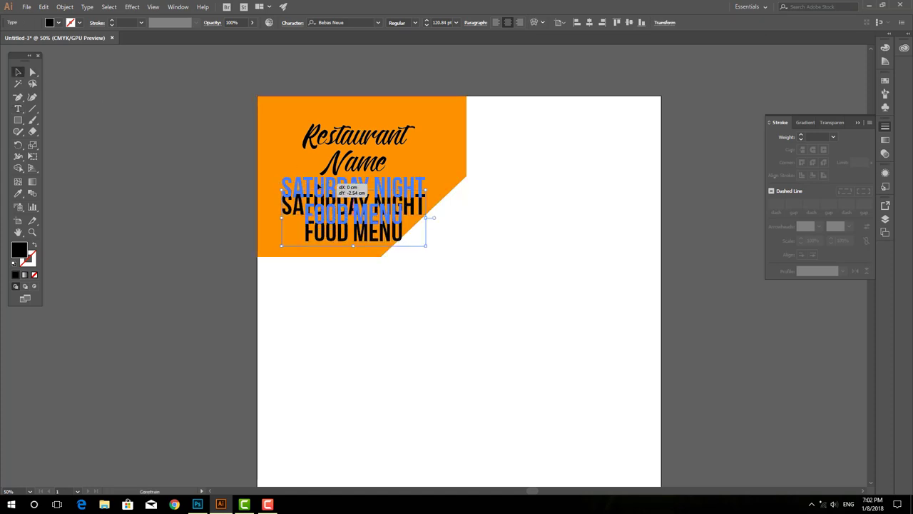
left_click_drag(426, 221, 410, 209)
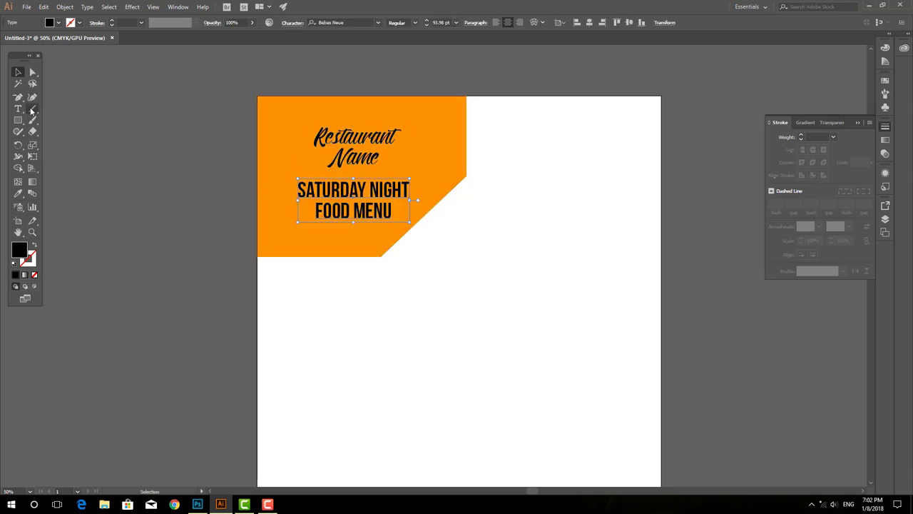
Draw a thin black divider line between the title and subtitle.
key("backslash")
left_click_drag(416, 175, 416, 175)
left_click(78, 22)
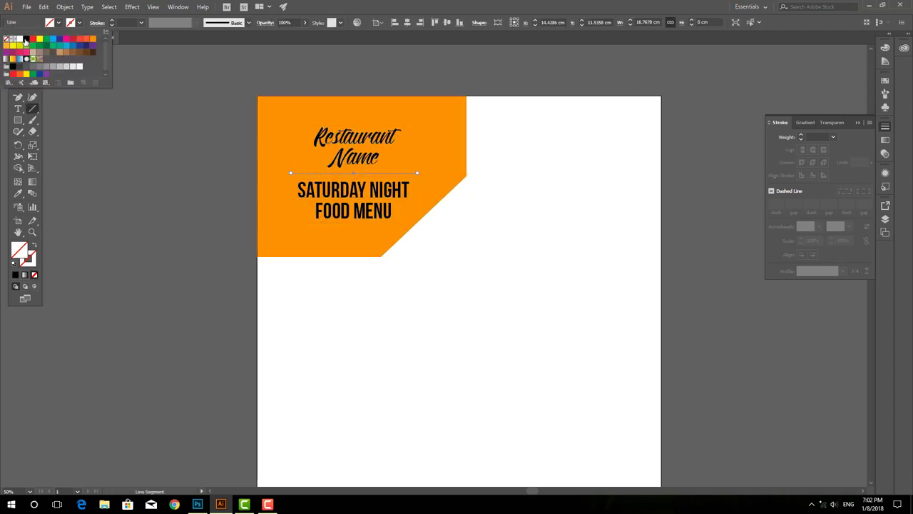
left_click(25, 43)
key("v")
key("ctrl+shift+a")
left_click(308, 172)
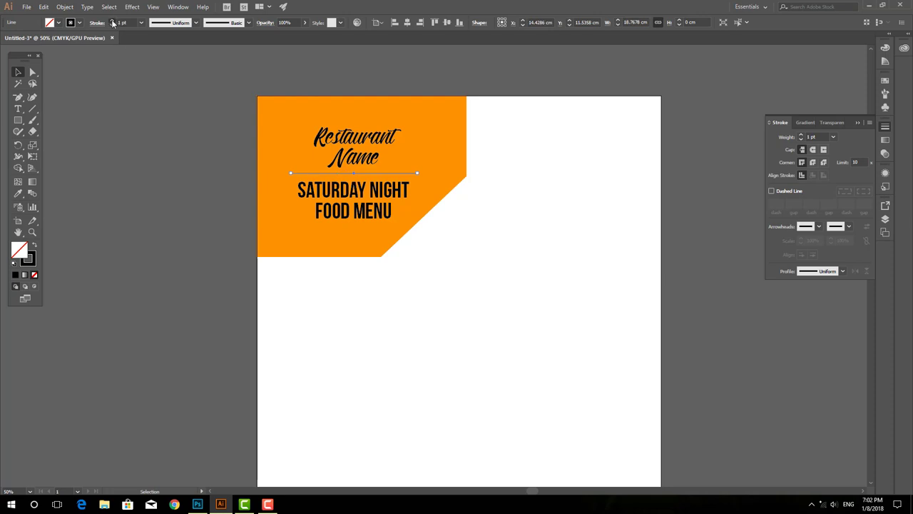
key("ctrl+shift+a")
key("ctrl+minus")
Place the salmon photo and set its width to 60 cm.
left_click(26, 7)
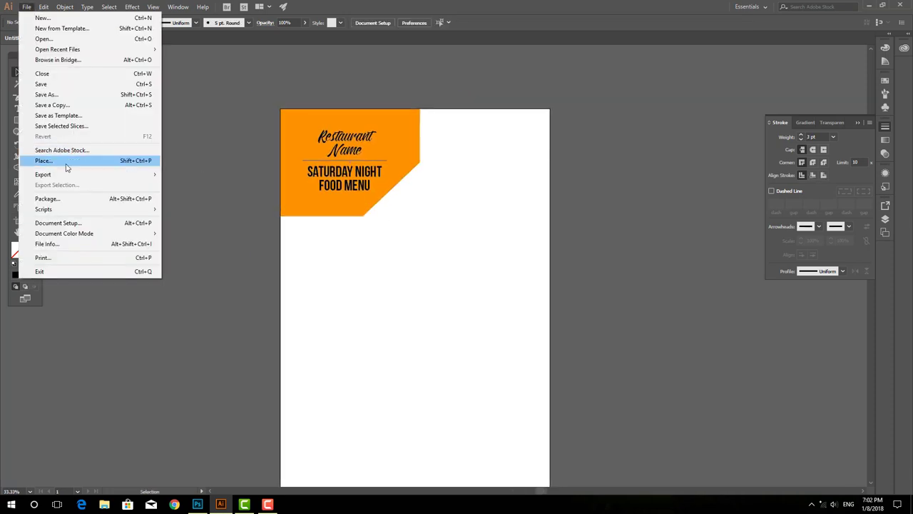
left_click(65, 163)
left_click(240, 81)
double_click(257, 85)
left_click(335, 143)
mouse_move(433, 203)
left_mouse_down()
mouse_move(387, 186)
mouse_move(371, 167)
left_mouse_up()
left_click(627, 22)
type("60")
key("Return")
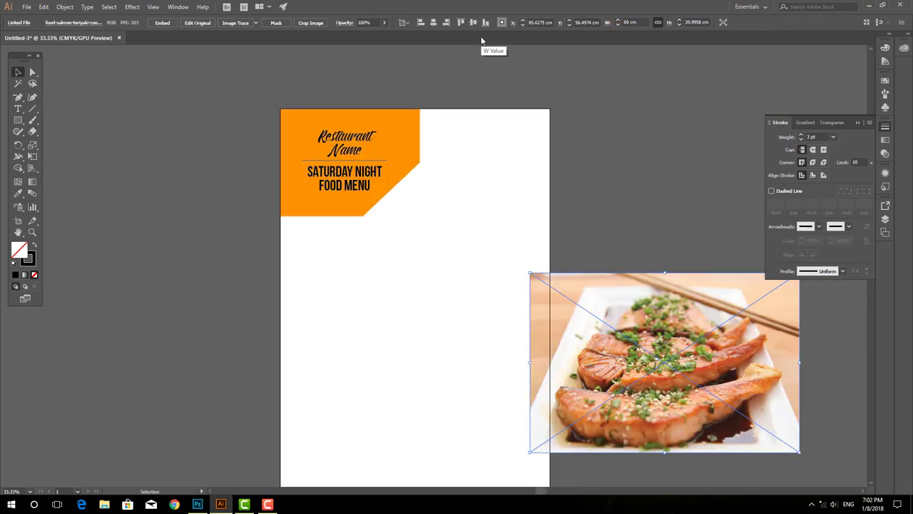
Align the photo to the artboard's top-left and send it behind the orange header.
left_click(405, 22)
left_click(421, 33)
left_click(405, 22)
left_click(422, 34)
left_click(421, 22)
left_click(461, 22)
key("ctrl+shift+bracketleft")
left_click(492, 315)
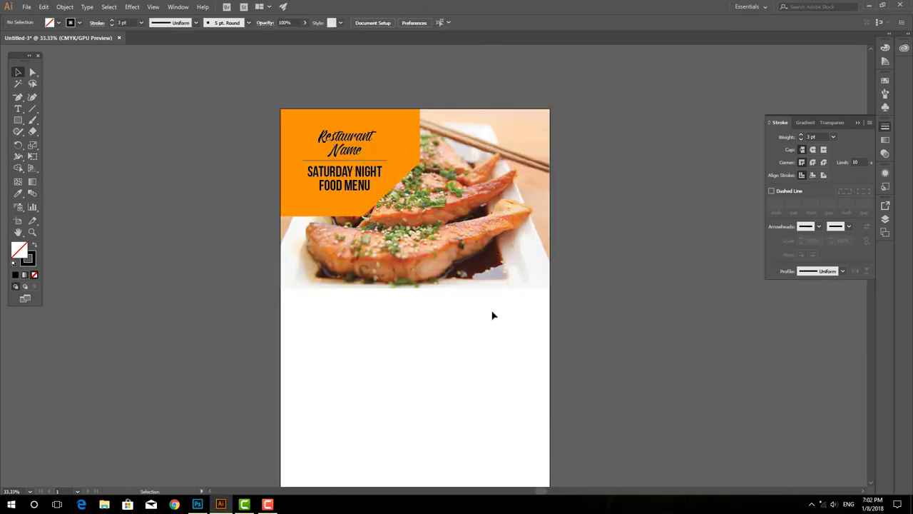
Enlarge the salmon photo and centre it horizontally on the page.
left_click(465, 284)
left_click_drag(549, 289, 627, 339)
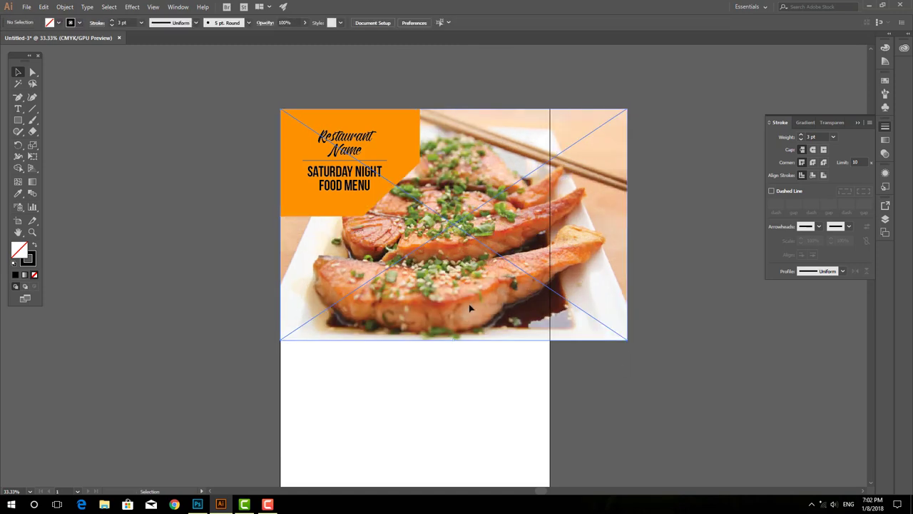
left_click_drag(469, 308, 466, 309)
left_click(433, 22)
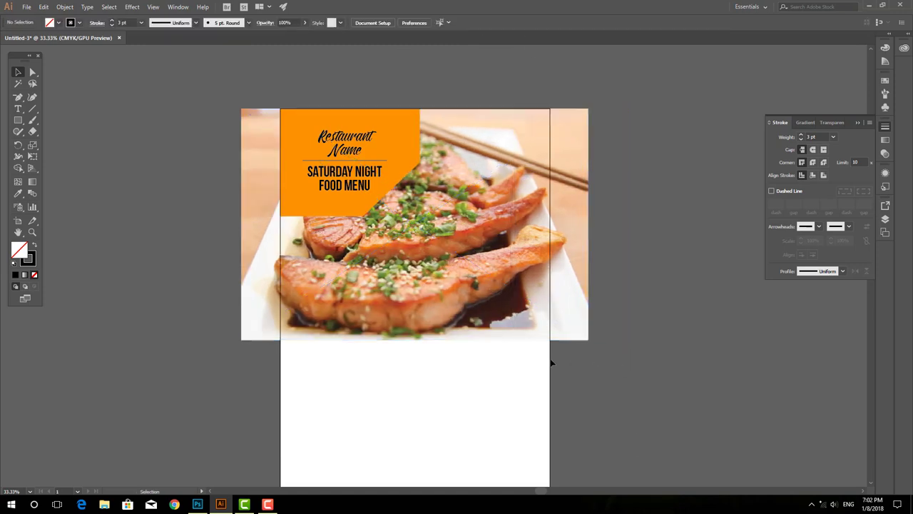
Clip the photo to a page-width rectangle across the top.
left_click_drag(276, 112, 548, 339)
left_click(258, 236, "shift")
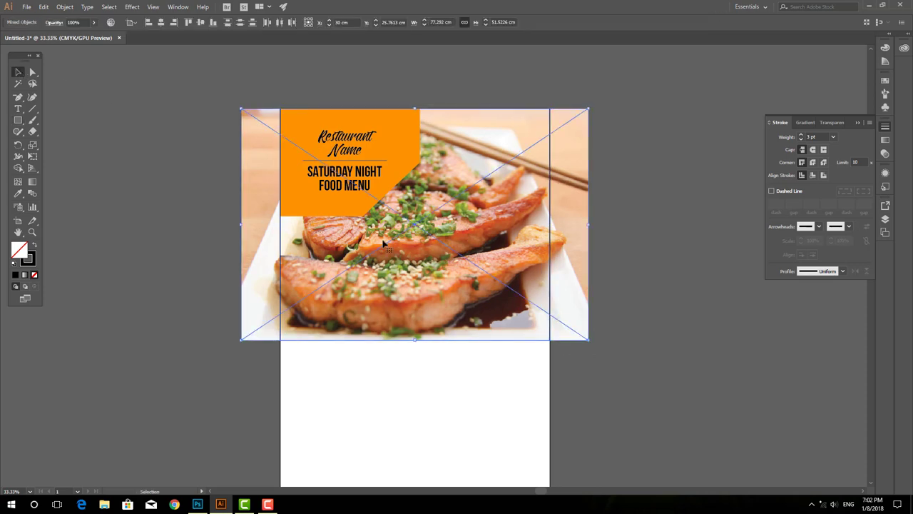
right_click(387, 239)
left_click(418, 307)
key("ctrl+a")
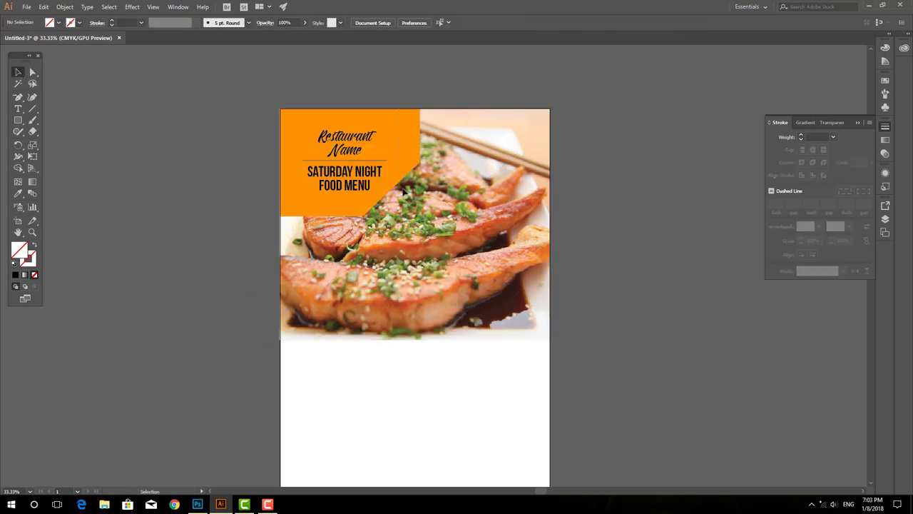
Shrink the header block and draw a wide header-orange bar below the salmon photo.
left_click(209, 190)
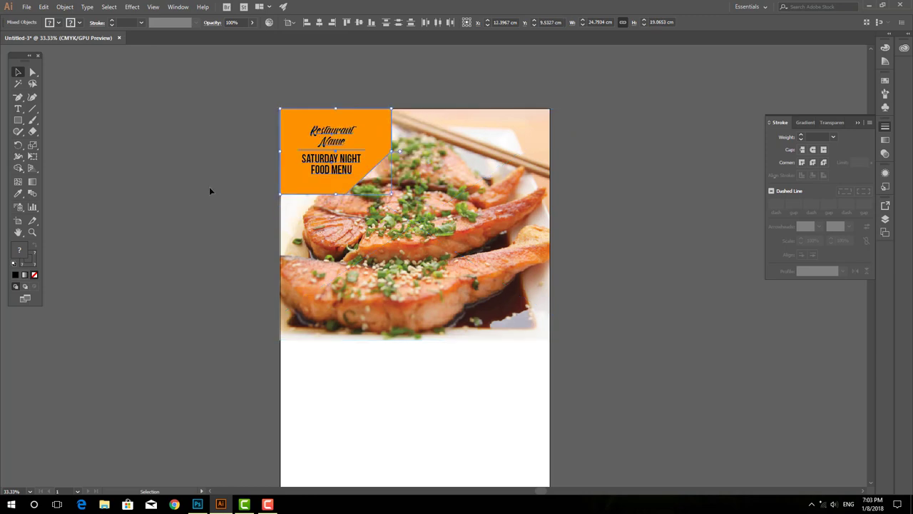
left_click(18, 123)
scroll(264, 204, "down", 3)
left_click_drag(264, 215, 514, 261)
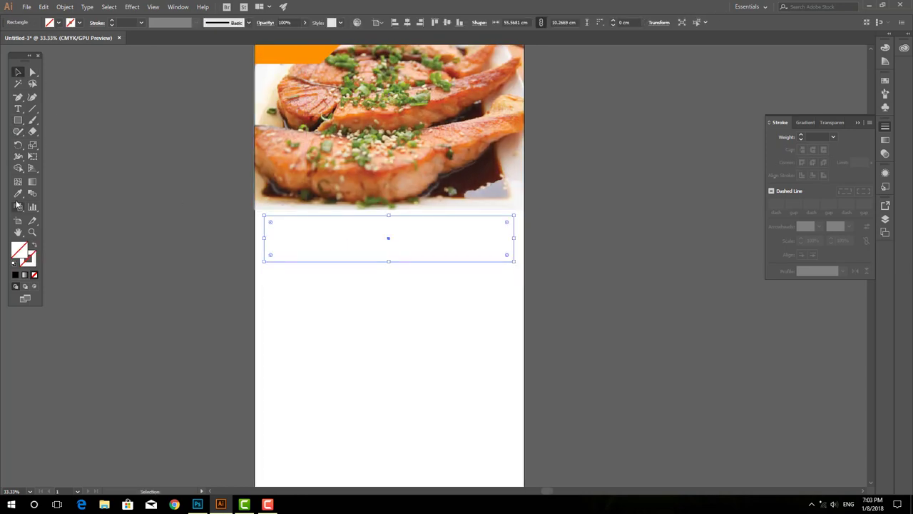
left_click(17, 193)
left_click(282, 55)
Paste a copy of the script title as 'Other Menu', enlarged and placed in the bar.
left_click(18, 72)
left_click(371, 50)
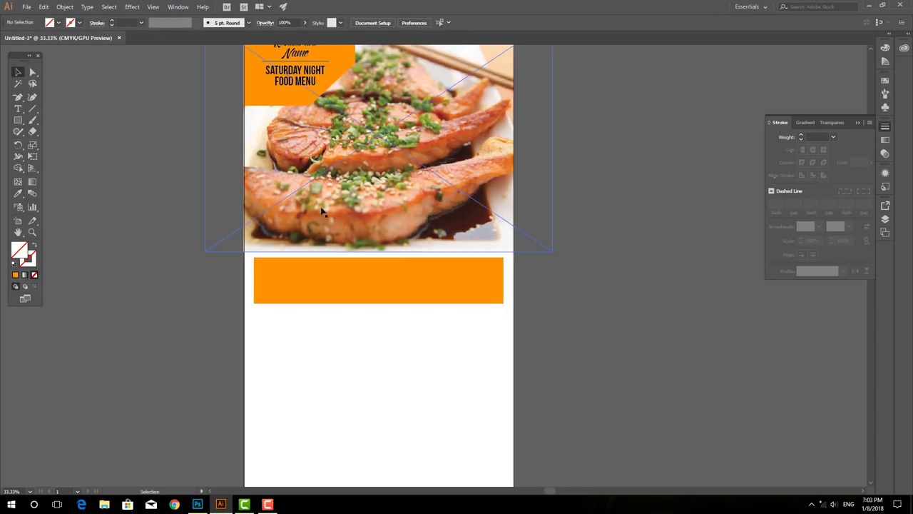
key("ctrl+v")
double_click(336, 333)
key("ctrl+a")
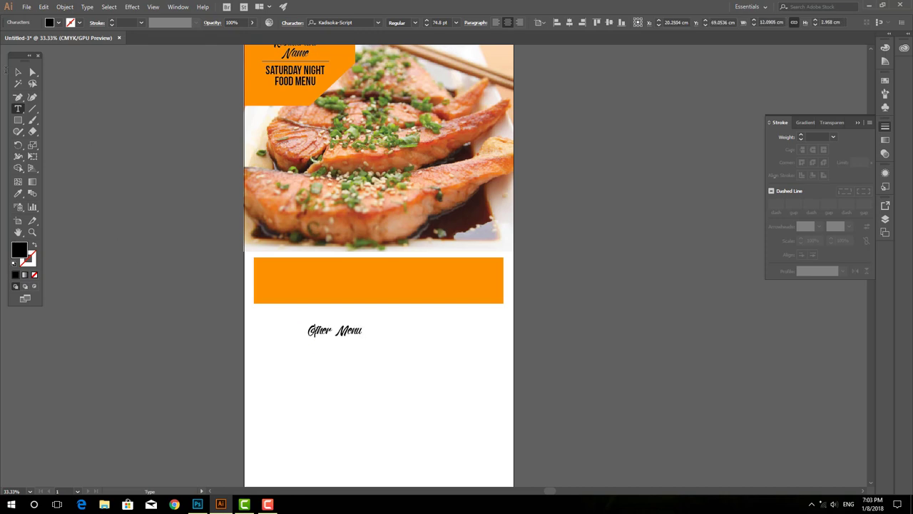
key("Escape")
left_click_drag(365, 340, 428, 363)
left_click_drag(395, 328, 427, 285)
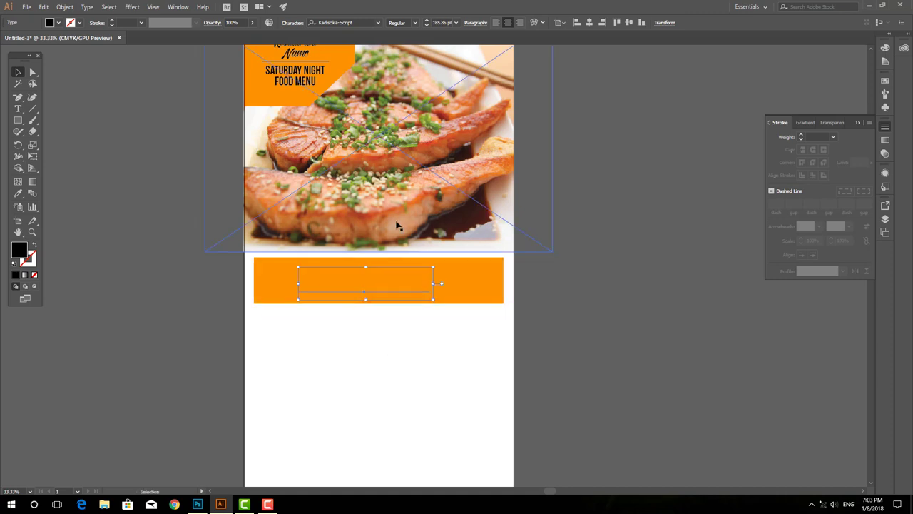
left_click(540, 310)
Duplicate the orange bar into tall boxes below it, widened and aligned to the bar.
left_click_drag(540, 310, 518, 250)
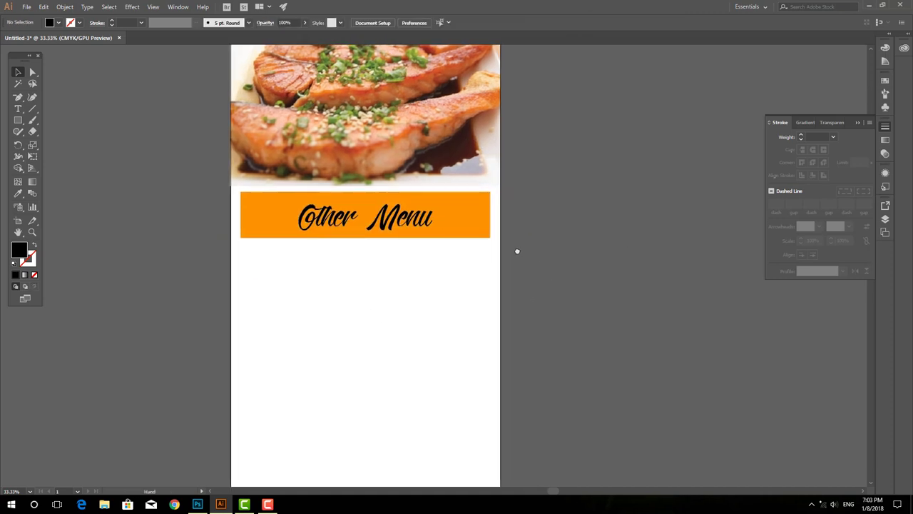
left_click_drag(298, 232, 269, 278)
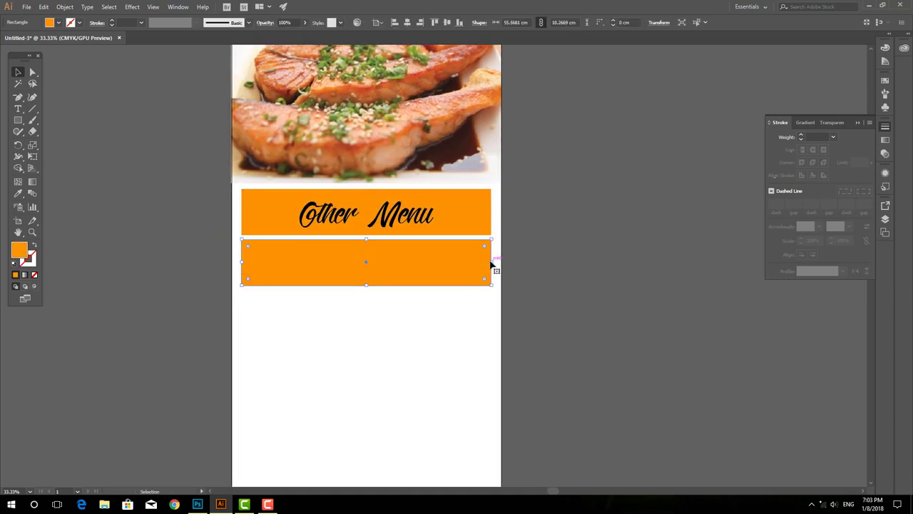
mouse_move(359, 291)
left_mouse_down()
mouse_move(332, 291)
mouse_move(298, 338)
mouse_move(425, 319)
left_mouse_up()
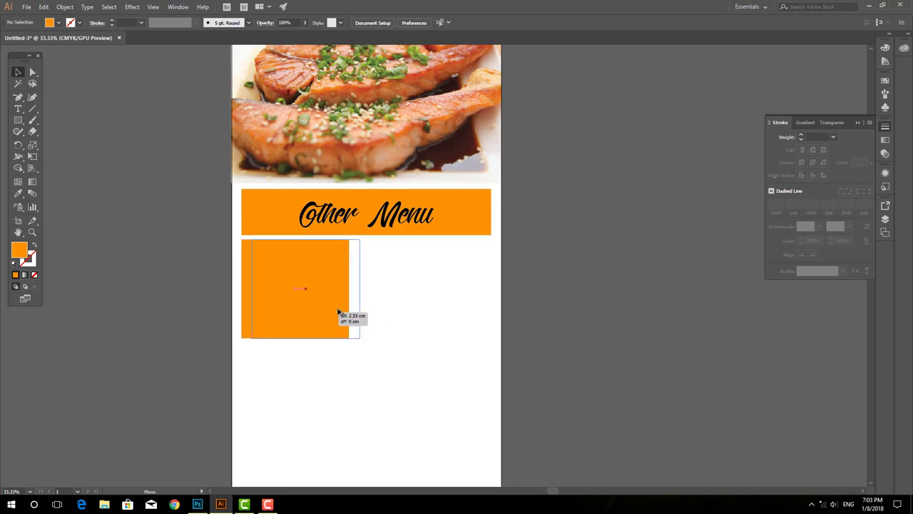
left_click(328, 318, "shift")
left_click_drag(465, 289, 490, 289)
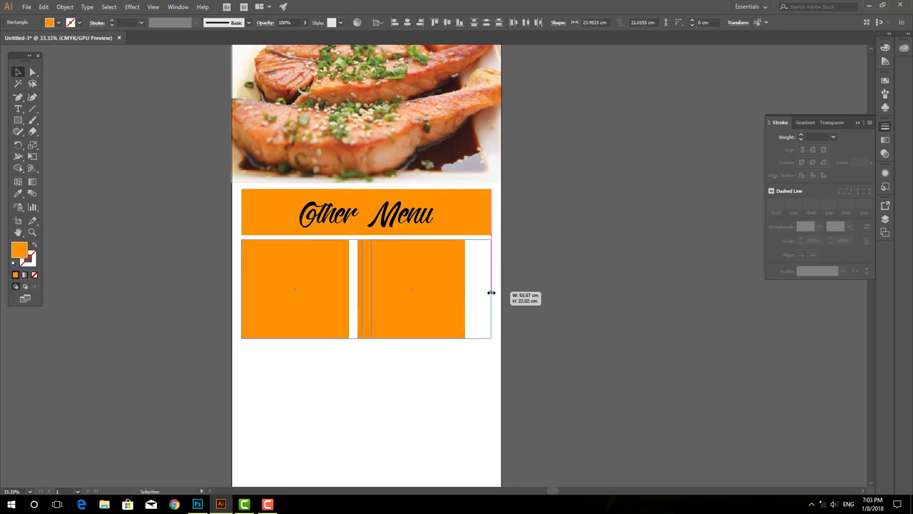
left_click_drag(425, 377, 429, 324)
left_click_drag(365, 286, 365, 291)
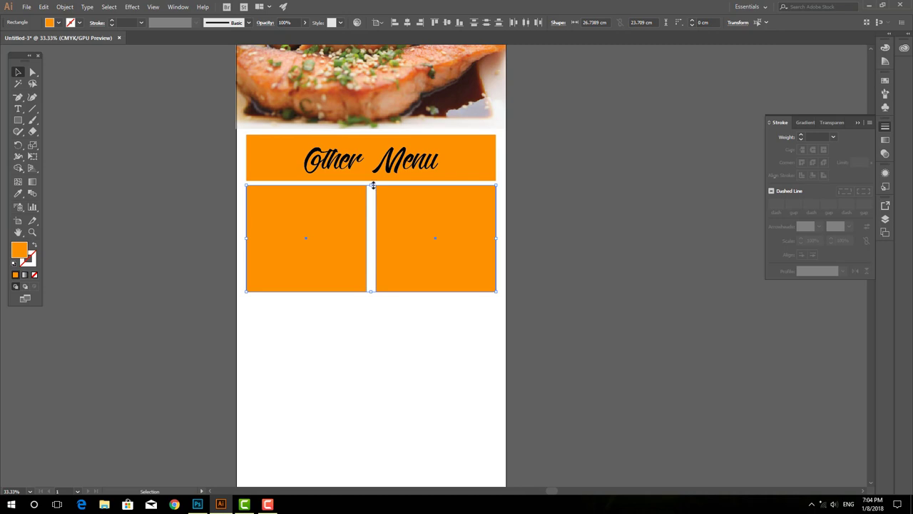
left_click_drag(372, 186, 340, 287)
left_click(373, 343)
Add a wide orange bar beneath the grid and adjust its size and position.
scroll(370, 321, "down", 3)
scroll(383, 235, "down", 2)
mouse_move(383, 234)
left_mouse_down()
mouse_move(443, 325)
mouse_move(442, 340)
mouse_move(429, 321)
left_mouse_up()
scroll(436, 359, "down", 1)
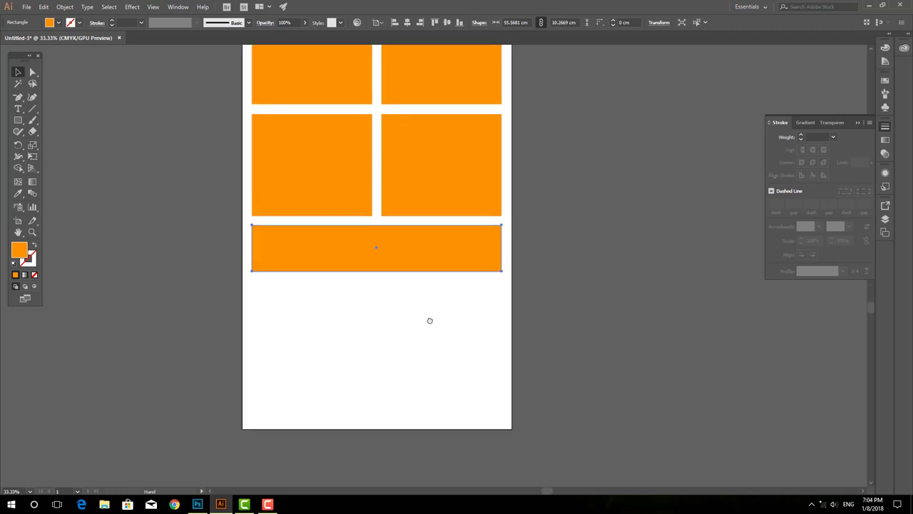
left_click_drag(376, 274, 391, 277)
Stretch the 2x2 grid of orange boxes taller.
scroll(415, 378, "up", 1)
scroll(338, 231, "up", 2)
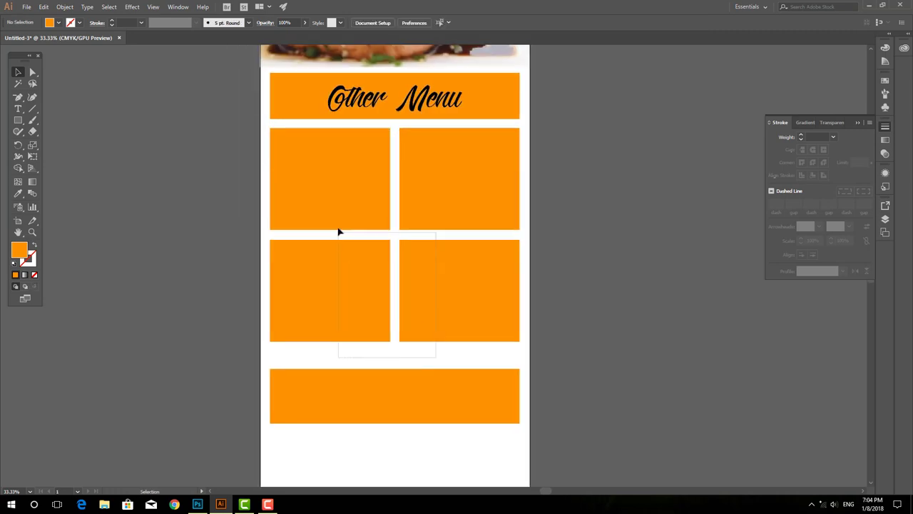
left_click(339, 230)
left_click_drag(396, 345, 397, 362)
left_click(532, 326)
scroll(520, 228, "up", 1)
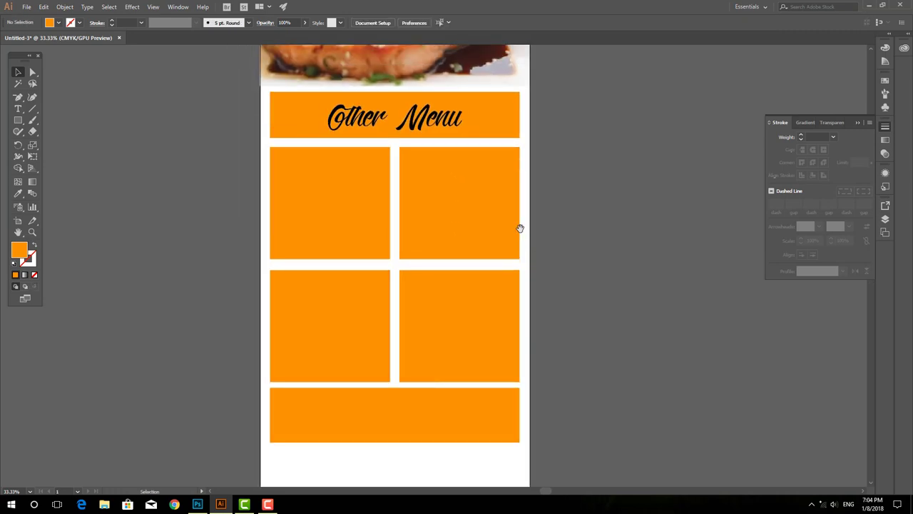
scroll(448, 246, "up", 1)
left_click(26, 7)
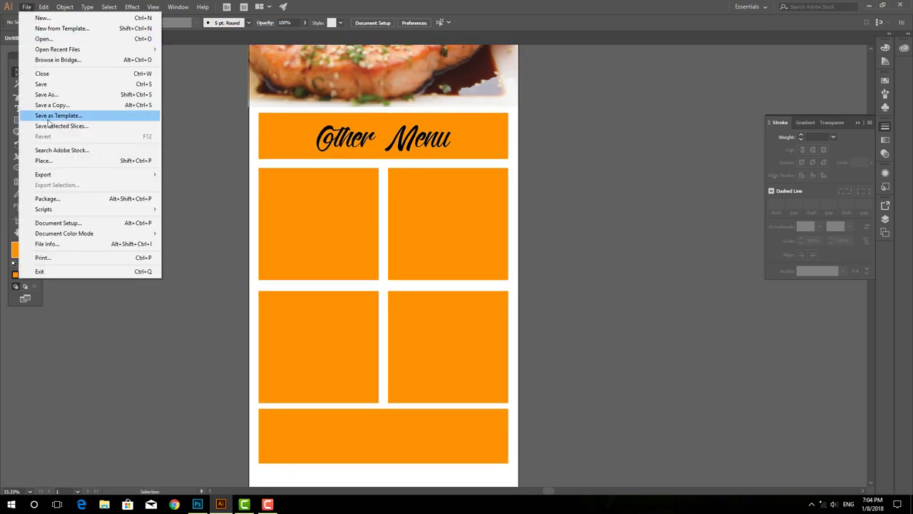
Place the seafood platter photo and clip it to the top-left box.
left_click(43, 160)
double_click(284, 88)
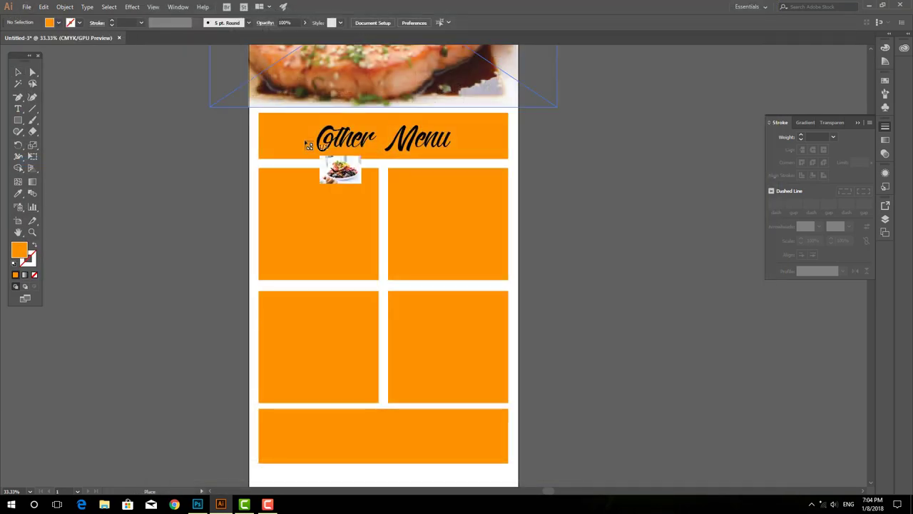
left_click(287, 175)
left_click_drag(371, 243, 311, 243)
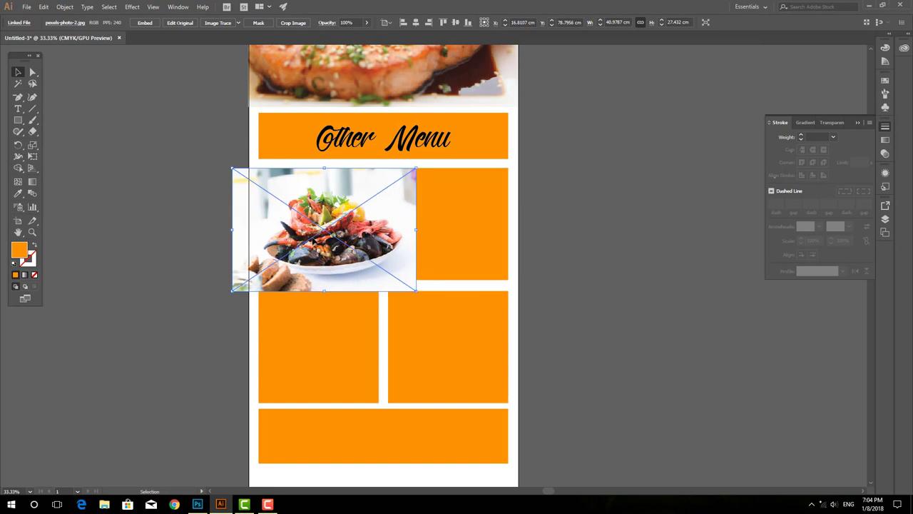
left_click(359, 214, "shift")
right_click(332, 199)
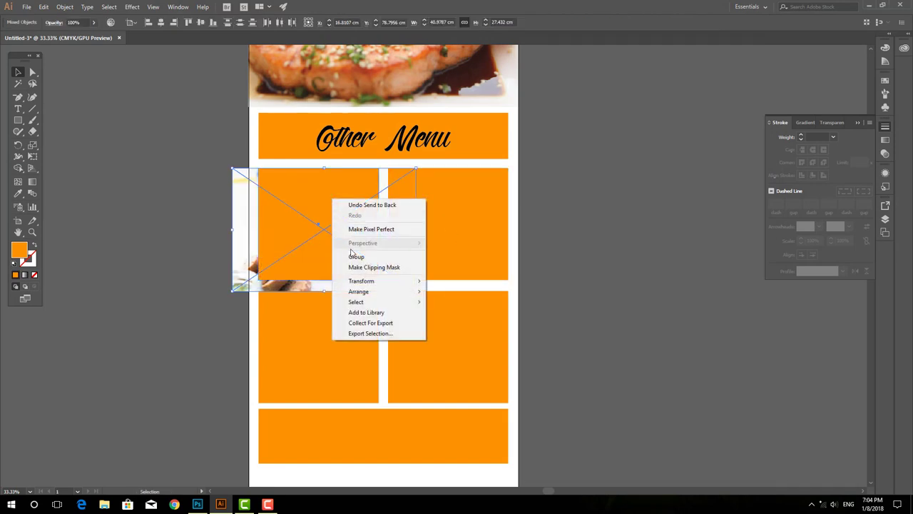
left_click(364, 265)
left_click(636, 262)
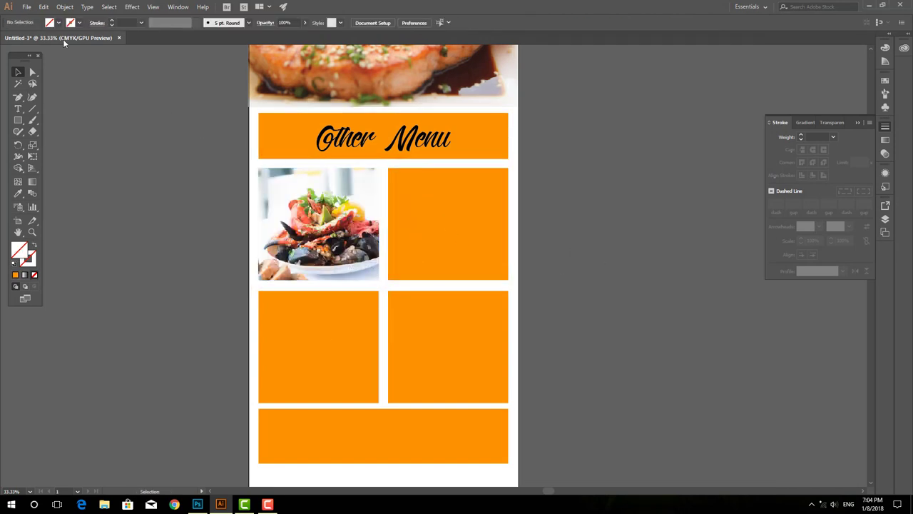
Place pexels-photo-3's shrimp dish, clip it to the top-right box, and resize it inside.
left_click(28, 7)
left_click(50, 159)
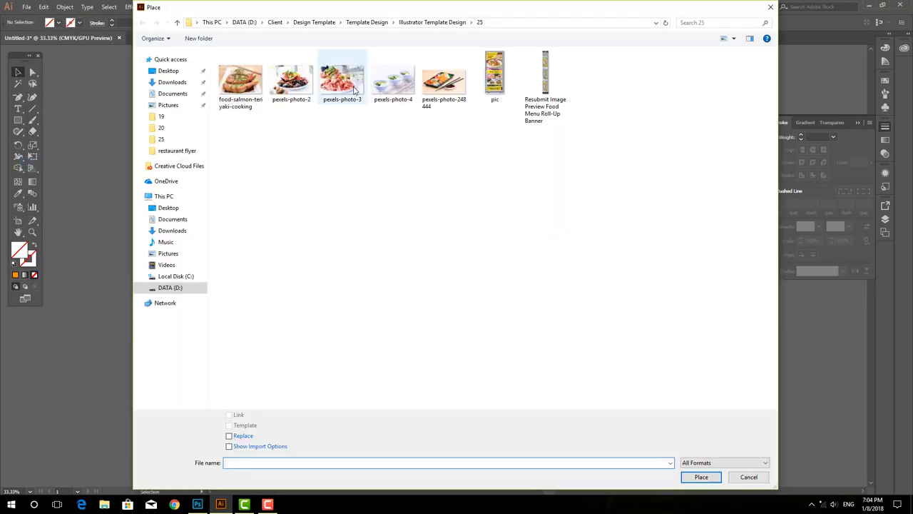
double_click(353, 89)
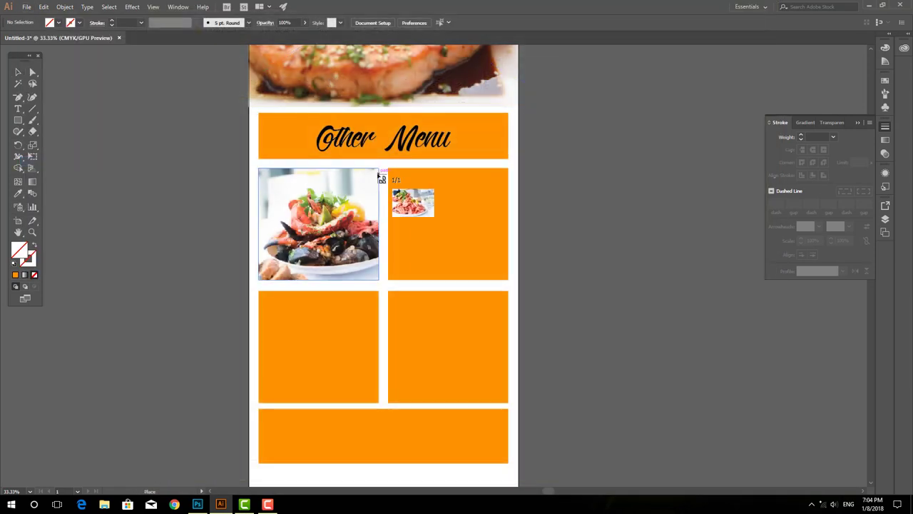
left_click(379, 174)
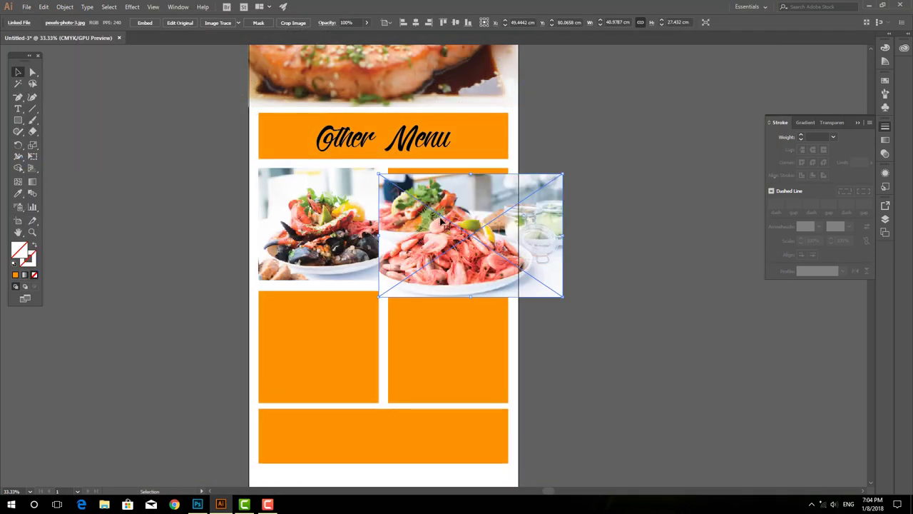
left_click_drag(441, 222, 438, 217)
key("ctrl+[")
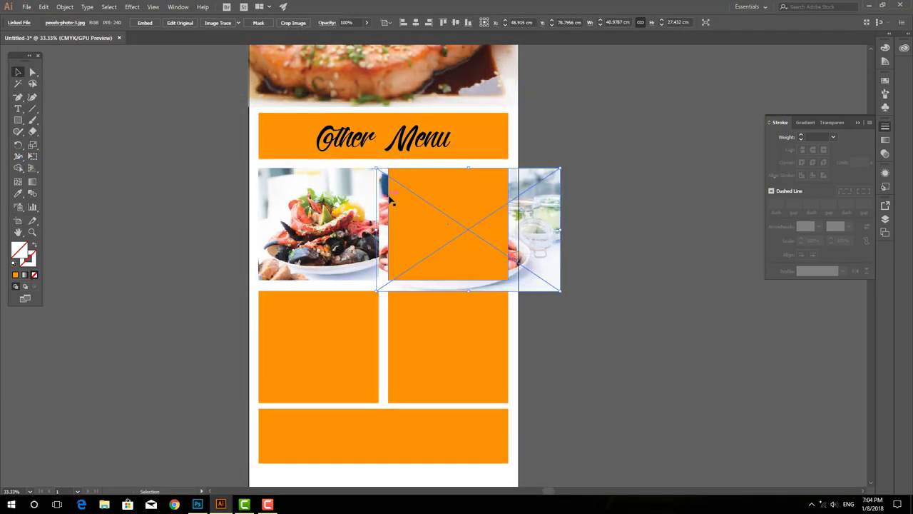
right_click(424, 205)
left_click(468, 271)
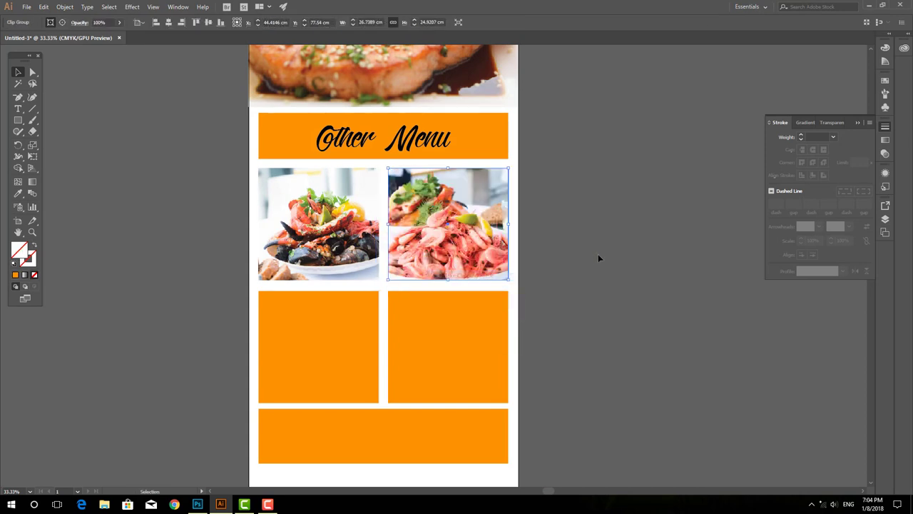
double_click(454, 224)
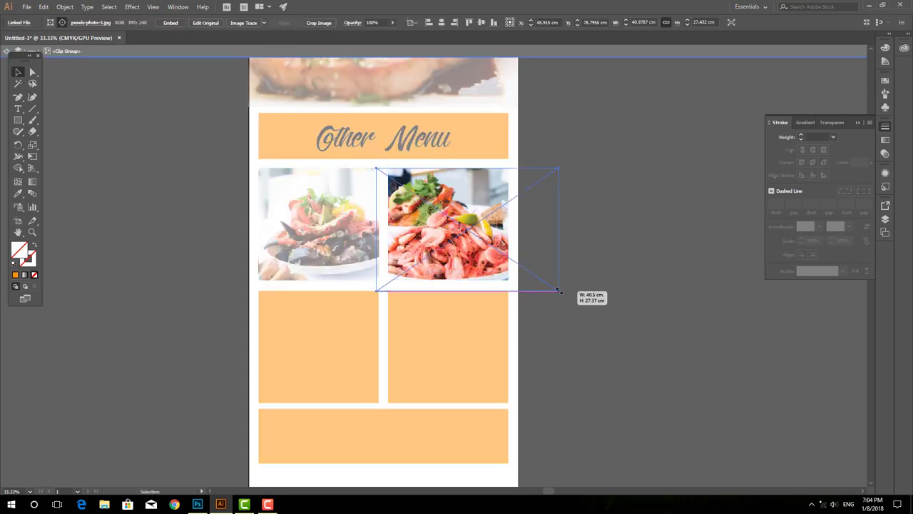
left_click_drag(558, 291, 550, 280)
double_click(569, 289)
left_click_drag(443, 296, 440, 249)
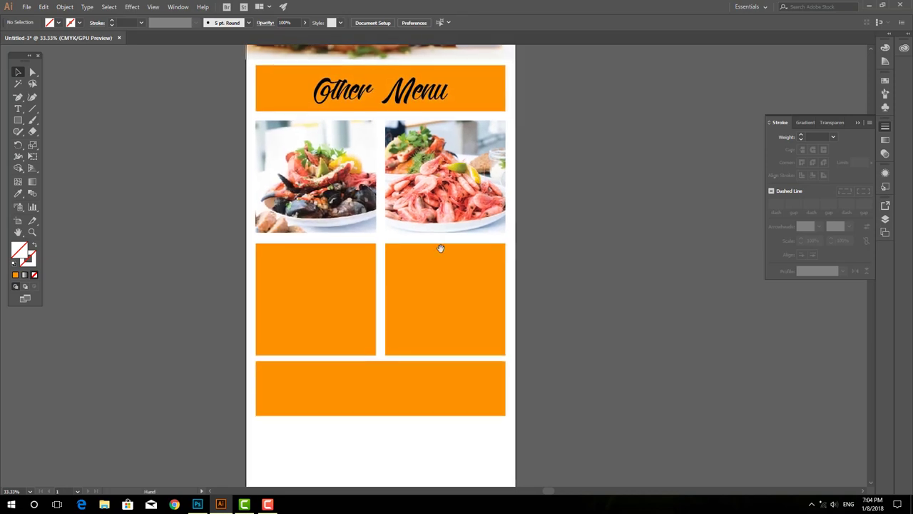
Place the soup photo pexels-photo-4 and clip it to the lower-left orange box.
left_click(26, 7)
left_click(53, 164)
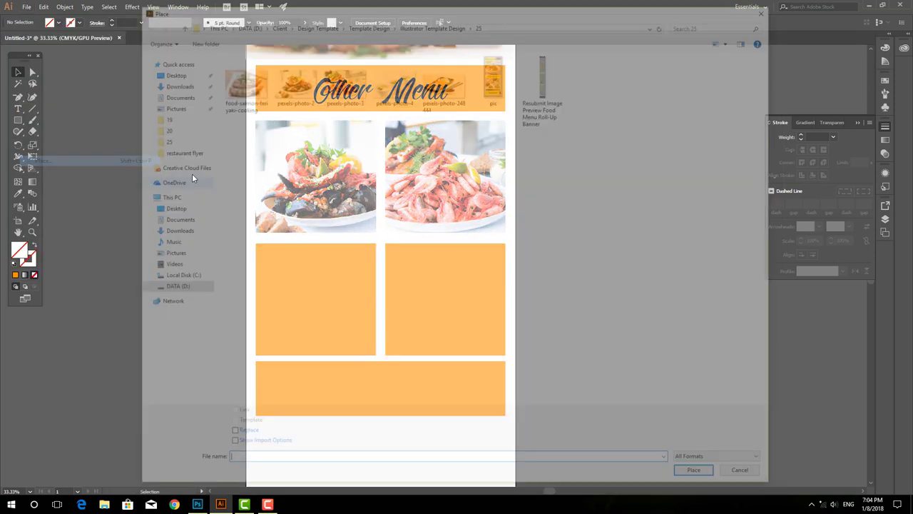
left_click(393, 78)
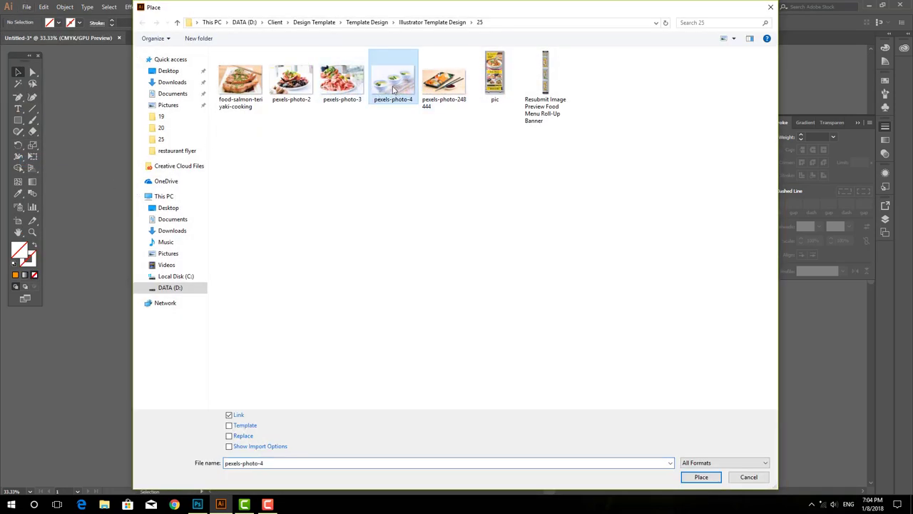
key("Return")
left_click(285, 247)
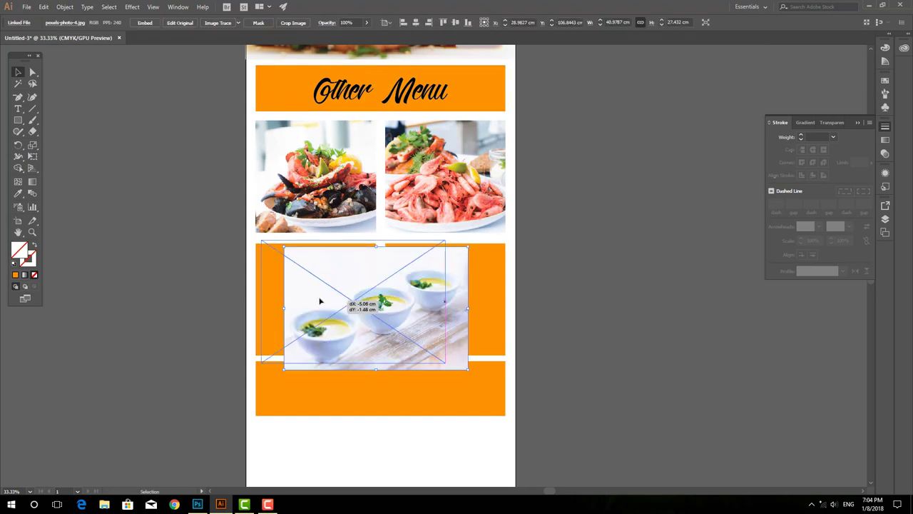
left_click_drag(349, 310, 305, 303)
key("ctrl+shift+bracketleft")
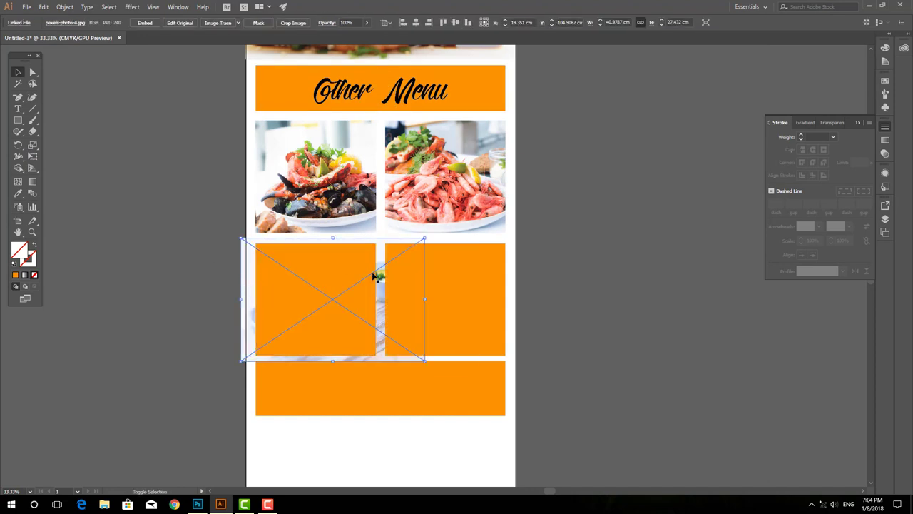
left_click(351, 251, "shift")
right_click(352, 251)
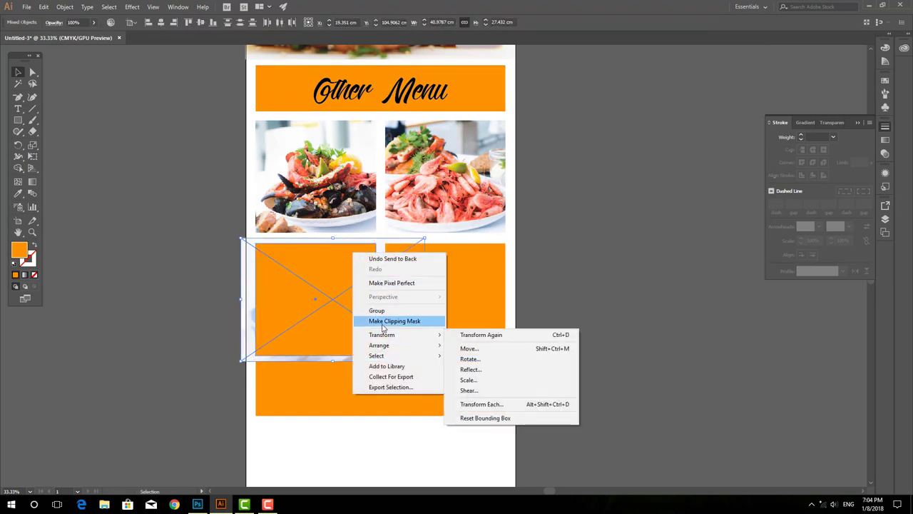
left_click(385, 321)
left_click(626, 316)
Place the sushi photo pexels-photo-248444 and clip it to the lower-right orange box.
left_click(26, 7)
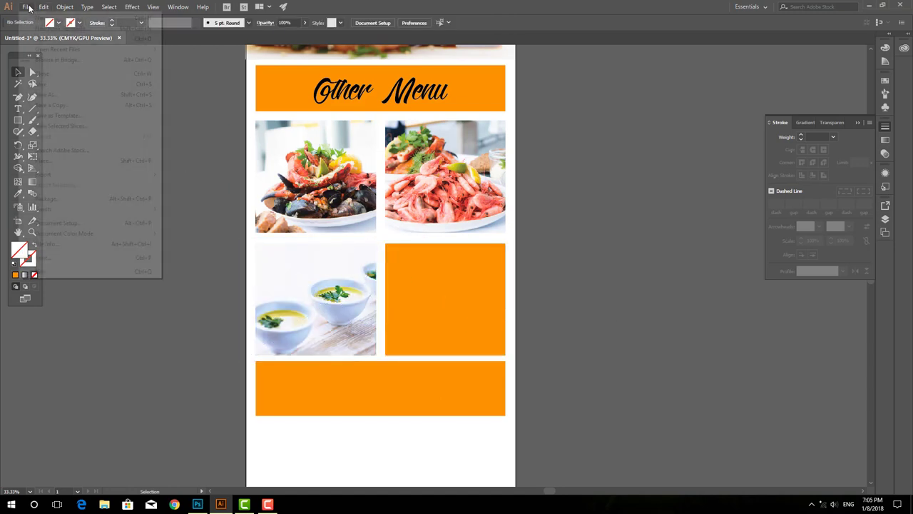
left_click(43, 159)
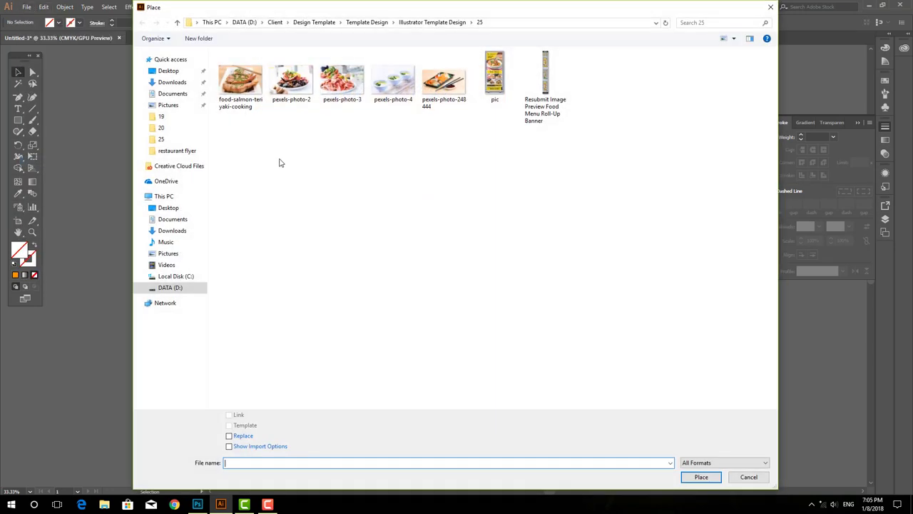
double_click(443, 80)
left_click(409, 278)
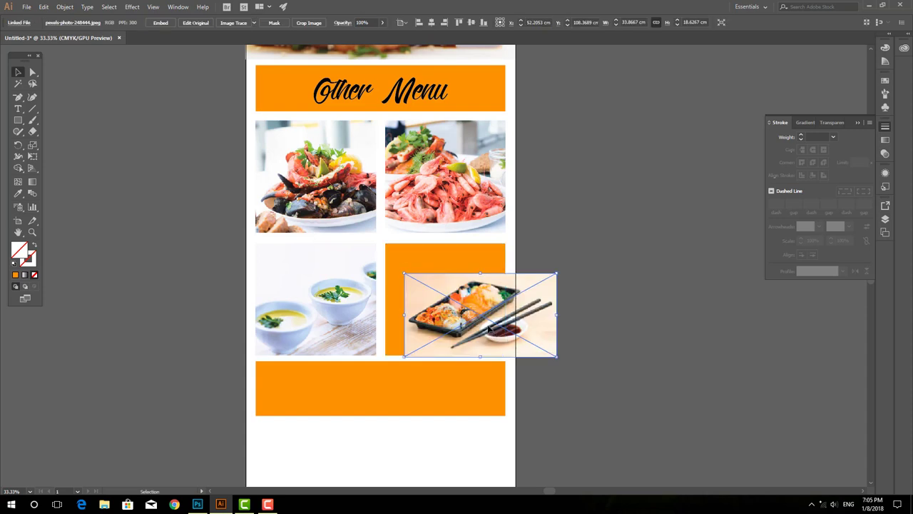
mouse_move(553, 355)
left_mouse_down()
mouse_move(542, 337)
mouse_move(589, 352)
left_mouse_up()
key("ctrl+shift+bracketleft")
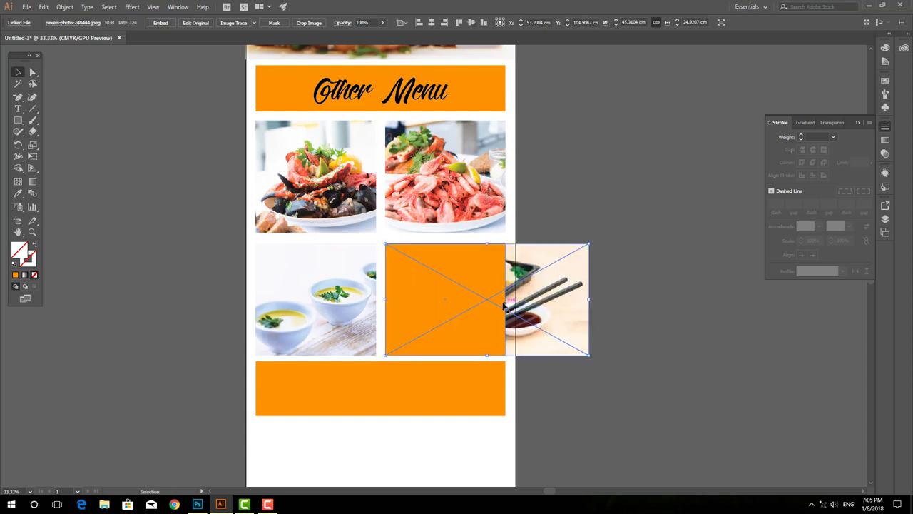
left_click_drag(568, 311, 535, 311)
left_click(445, 279, "shift")
right_click(445, 277)
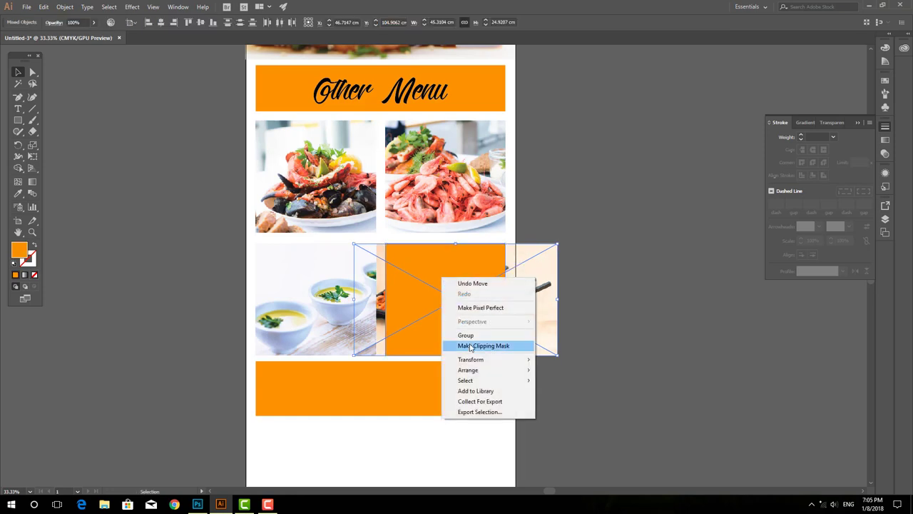
left_click(483, 345)
scroll(560, 318, "down", 1)
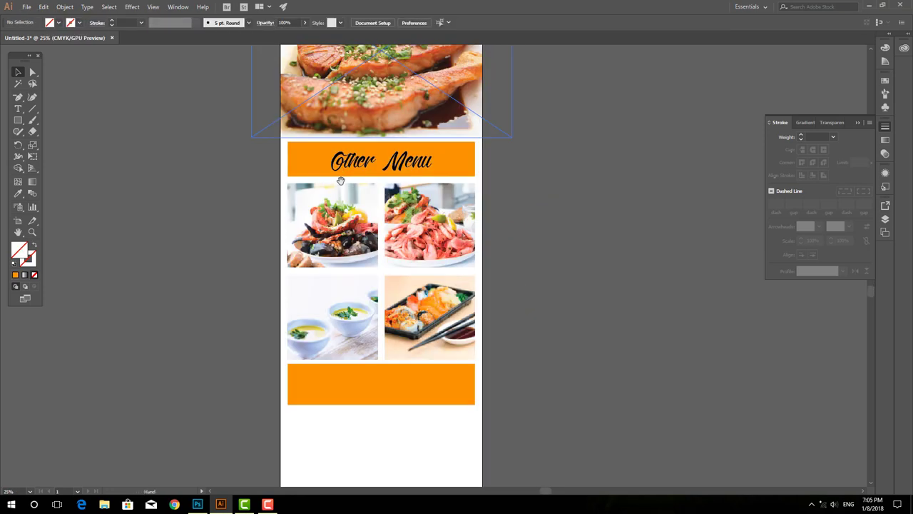
Retype the bottom bar text as OPENING SPECIAL OFFER and enlarge it to about double.
left_click_drag(345, 41, 371, 460)
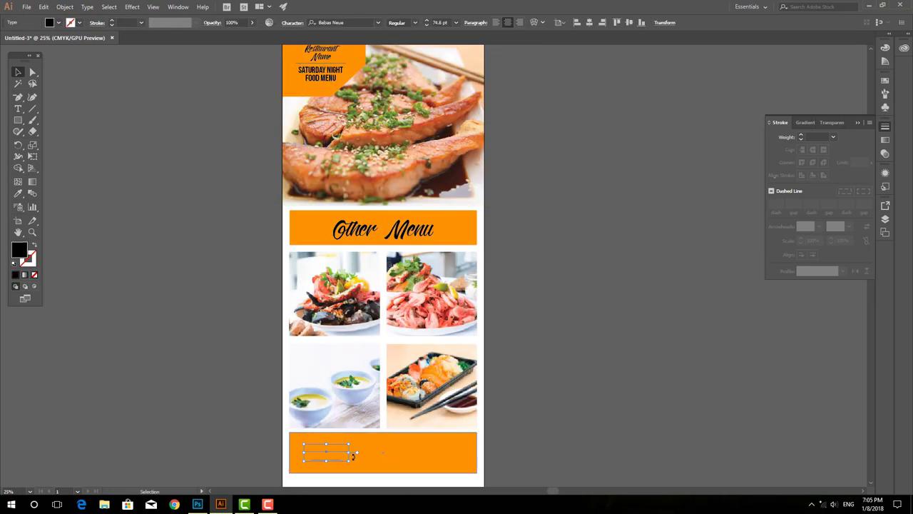
scroll(357, 417, "up", 1)
scroll(333, 316, "down", 2)
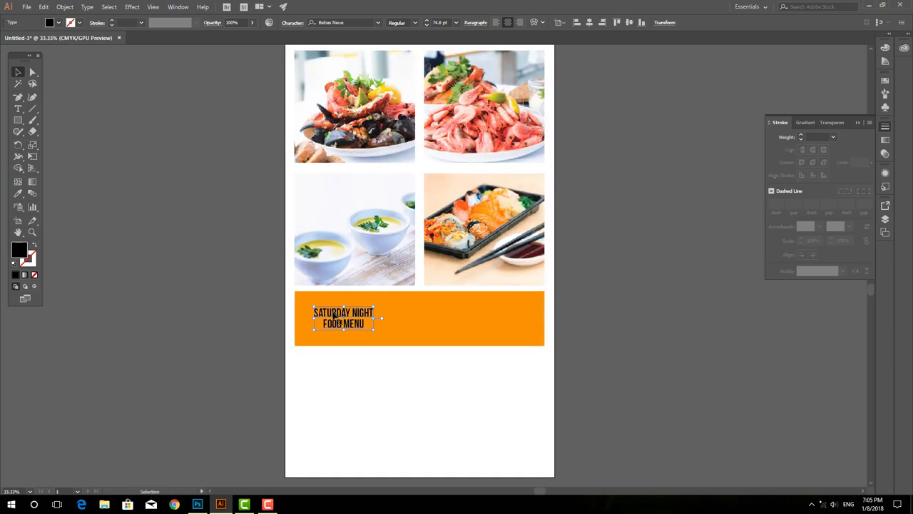
left_click(340, 308)
key("ctrl+a")
type("DIN")
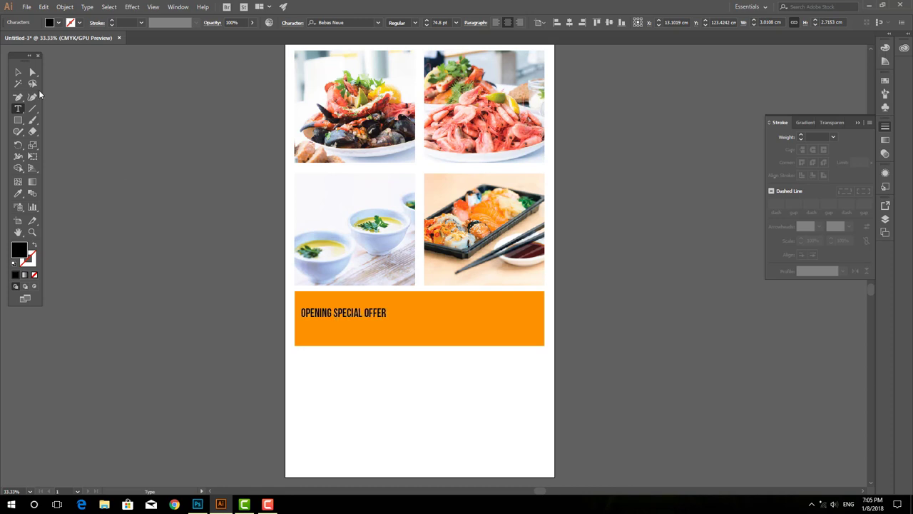
key("Escape")
left_click_drag(389, 321, 456, 350)
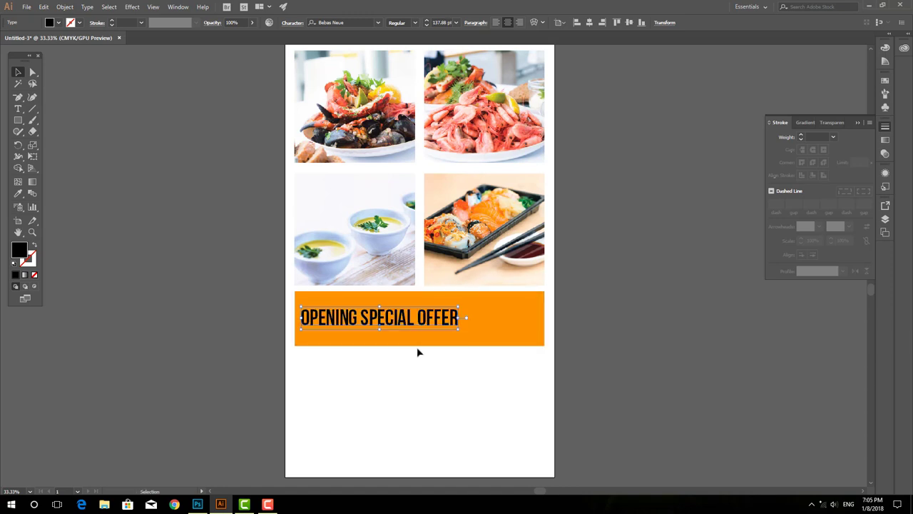
Break the offer text into two lines, move it left and up, and enlarge OPENING.
double_click(361, 318)
key("Return")
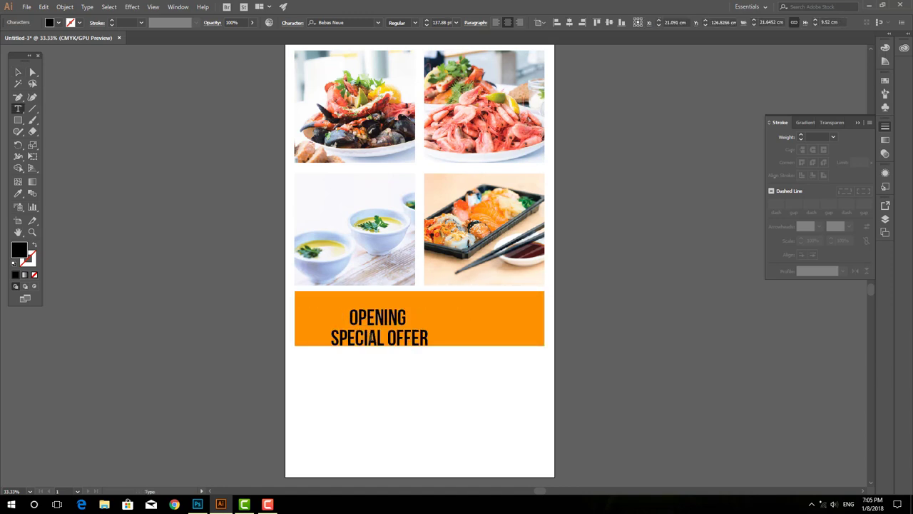
left_click(17, 76)
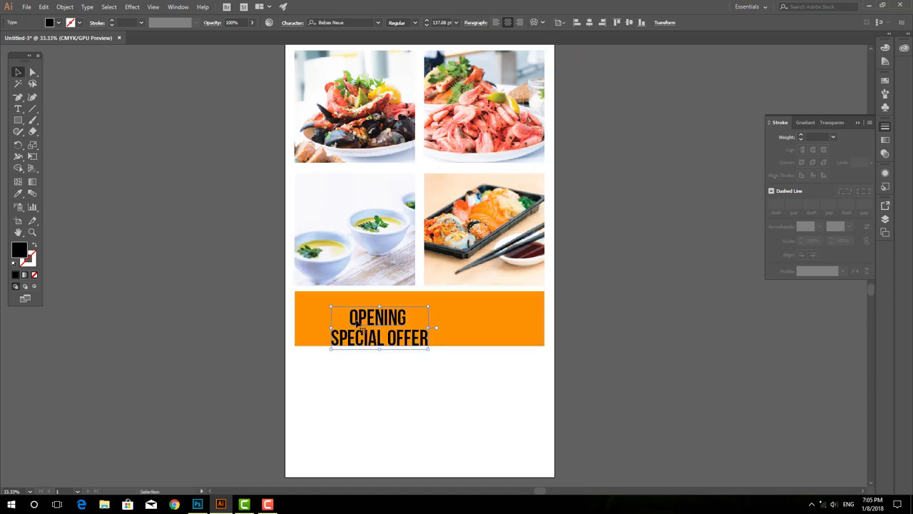
left_click_drag(382, 345, 361, 336)
double_click(355, 307)
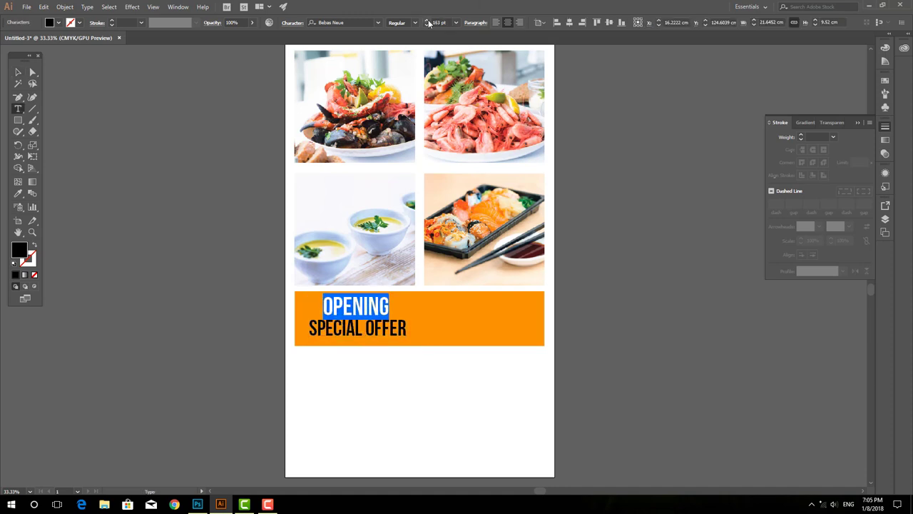
key("Return")
key("Escape")
left_click(301, 359)
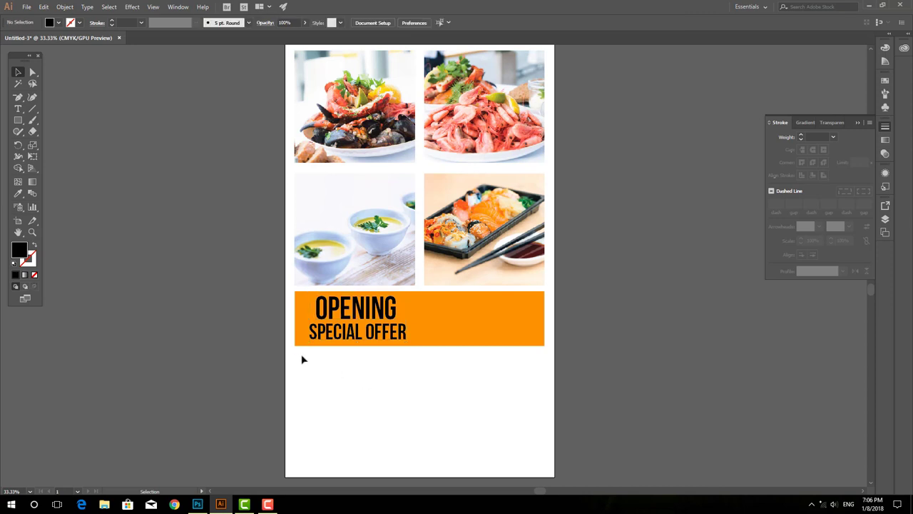
Copy the offer text to the right, retype it as 25%, and place it beside OPENING.
left_click_drag(334, 367, 308, 352)
left_click_drag(338, 316, 451, 316)
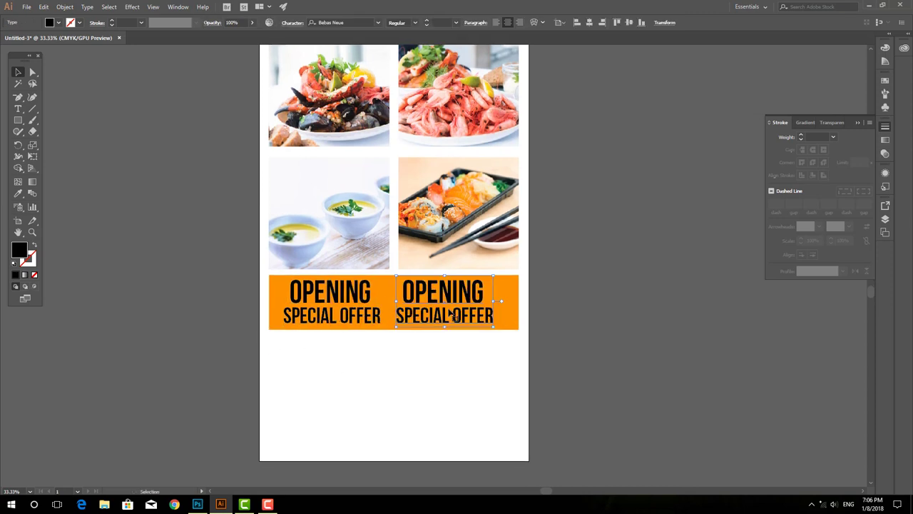
triple_click(433, 292)
type("25")
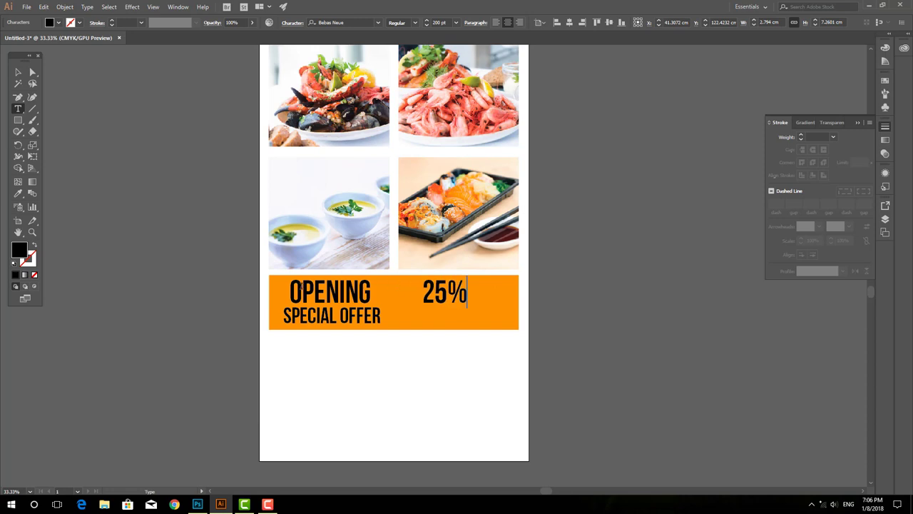
key("Escape")
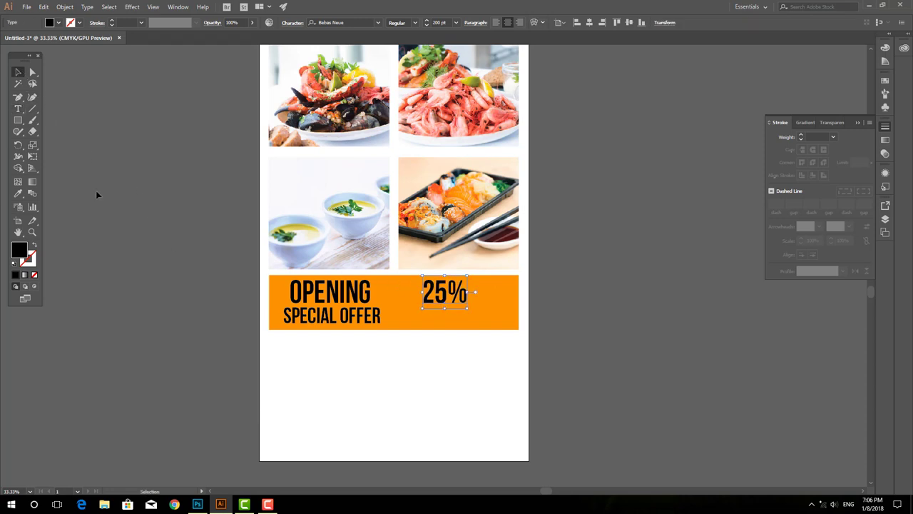
left_click(96, 190)
scroll(409, 326, "up", 1)
mouse_move(431, 289)
left_mouse_down()
mouse_move(388, 281)
mouse_move(498, 334)
left_mouse_up()
left_click_drag(467, 296, 460, 296)
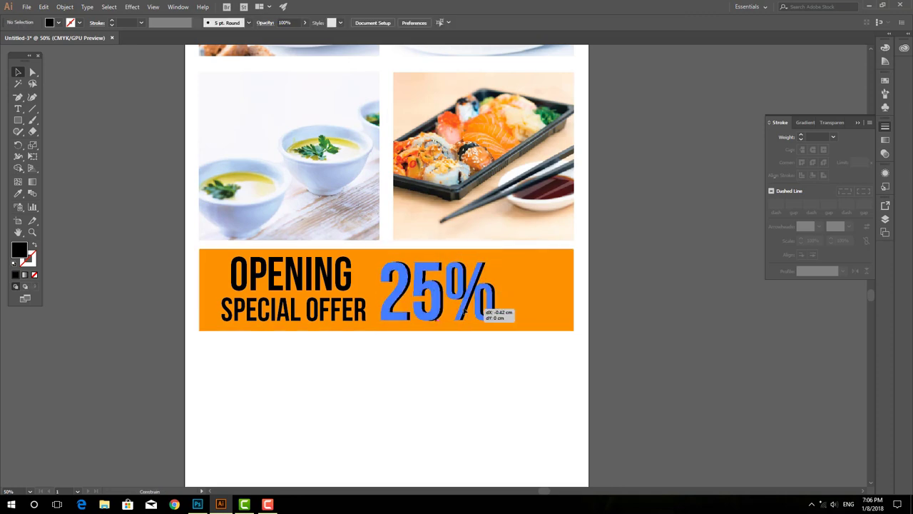
Add a smaller ALL ITEMS text right of 25% and a second copy beneath it.
left_click_drag(292, 313, 559, 320)
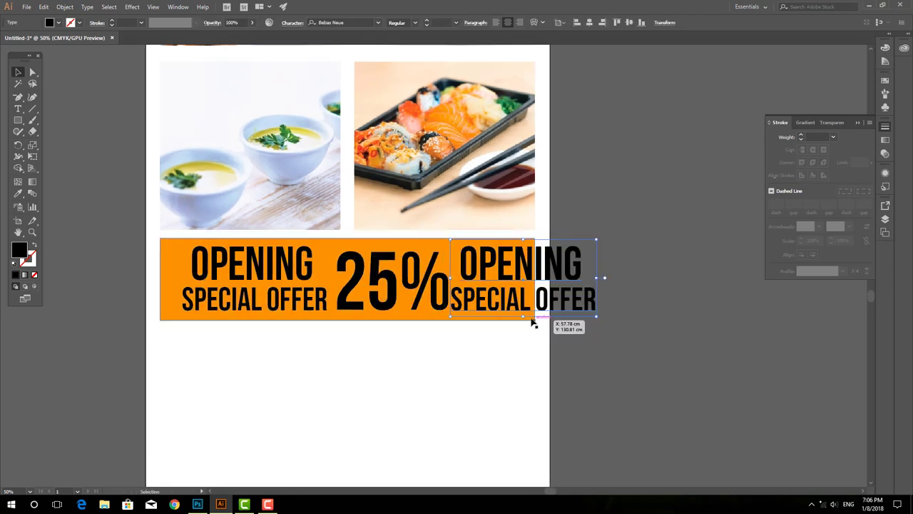
double_click(503, 267)
key("ctrl+a")
type("A")
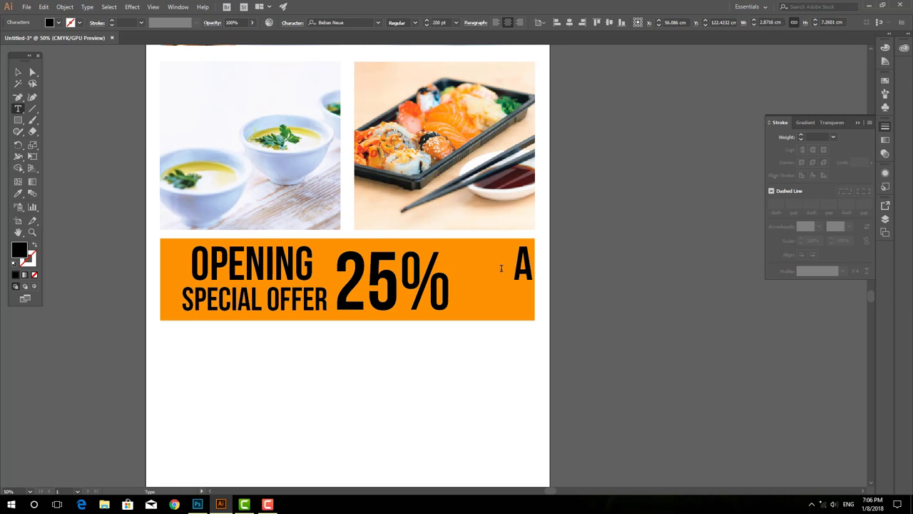
type("LL ITEMS")
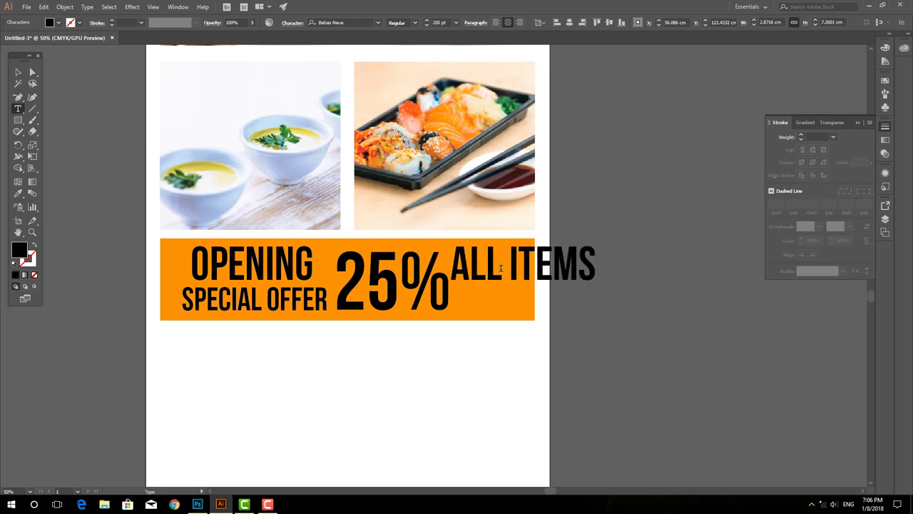
left_click(19, 72)
left_click_drag(595, 281, 530, 283)
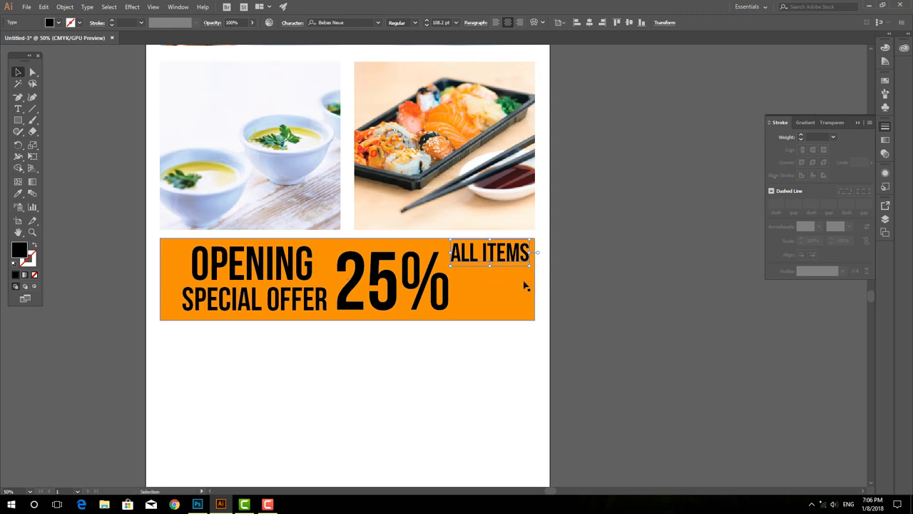
mouse_move(530, 266)
left_mouse_down()
mouse_move(515, 261)
mouse_move(505, 303)
mouse_move(488, 271)
left_mouse_up()
Retype the upper line as DISCOUNT, move ALL ITEMS below it, and enlarge both.
double_click(487, 273)
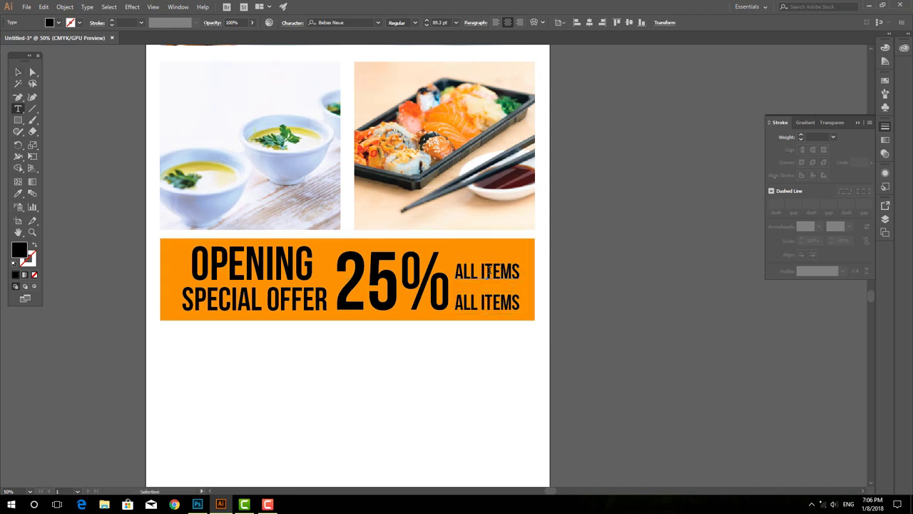
triple_click(488, 273)
type("DISCOUNT")
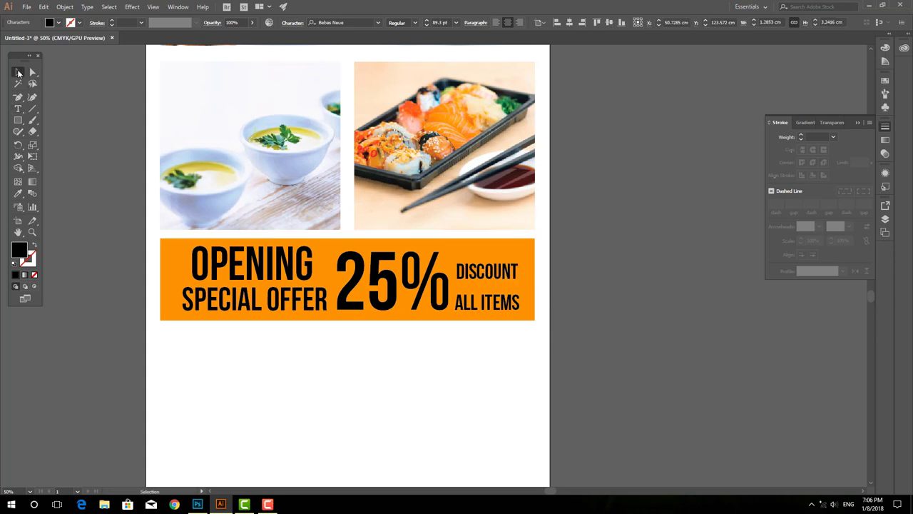
left_click(18, 72)
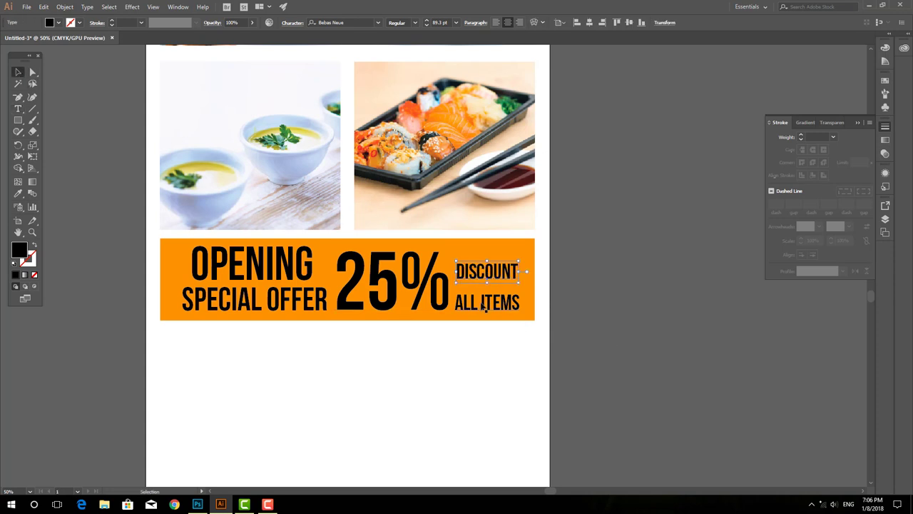
left_click_drag(499, 299, 542, 314)
left_click(513, 300, "shift")
left_click_drag(454, 261, 436, 250)
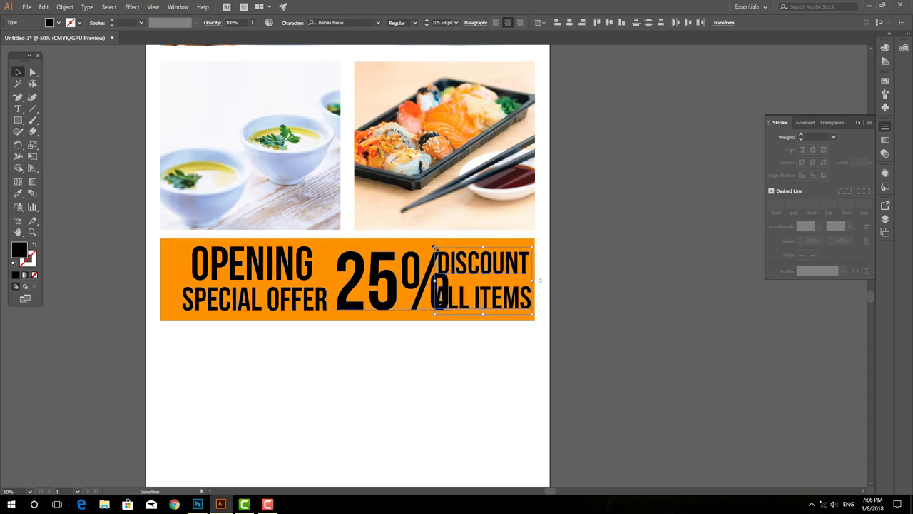
left_click(502, 304)
Shrink the 25% and OPENING texts together and nudge both text groups to balance the bar.
left_click(358, 303)
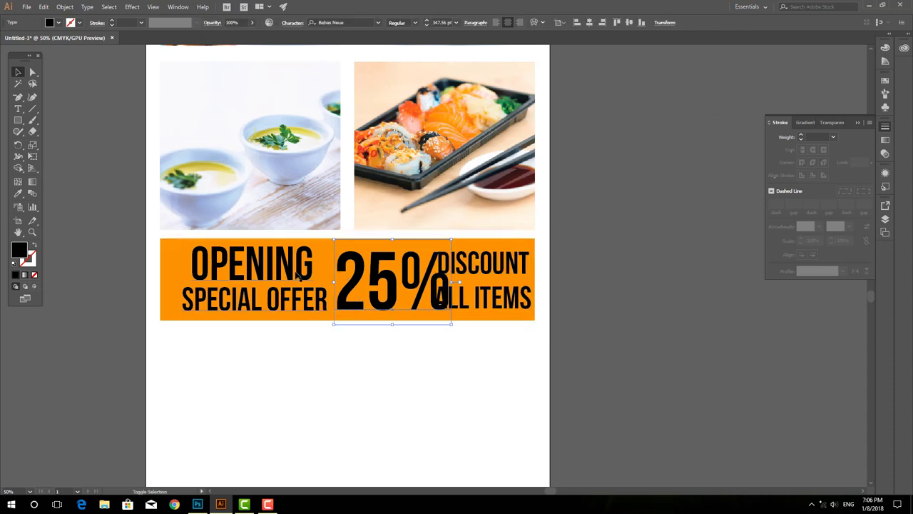
left_click(305, 284, "shift")
left_click_drag(452, 324, 427, 316)
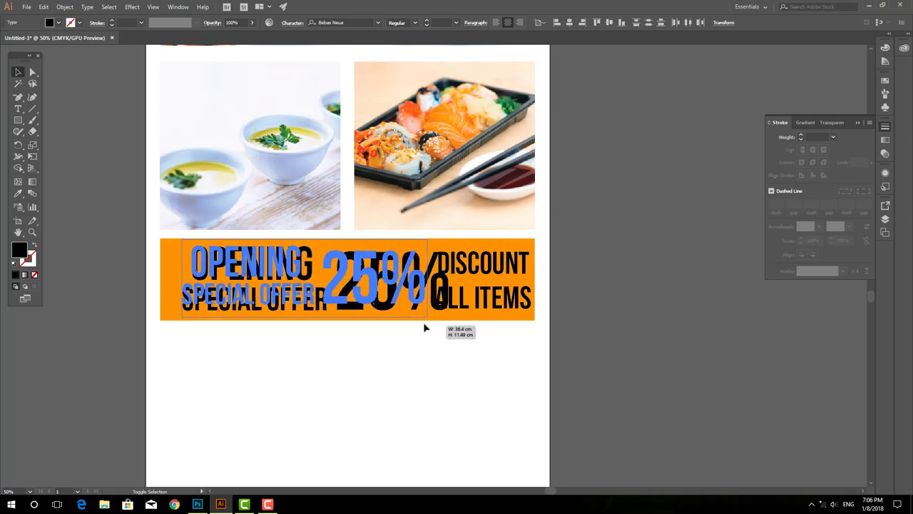
left_click_drag(376, 300, 366, 305)
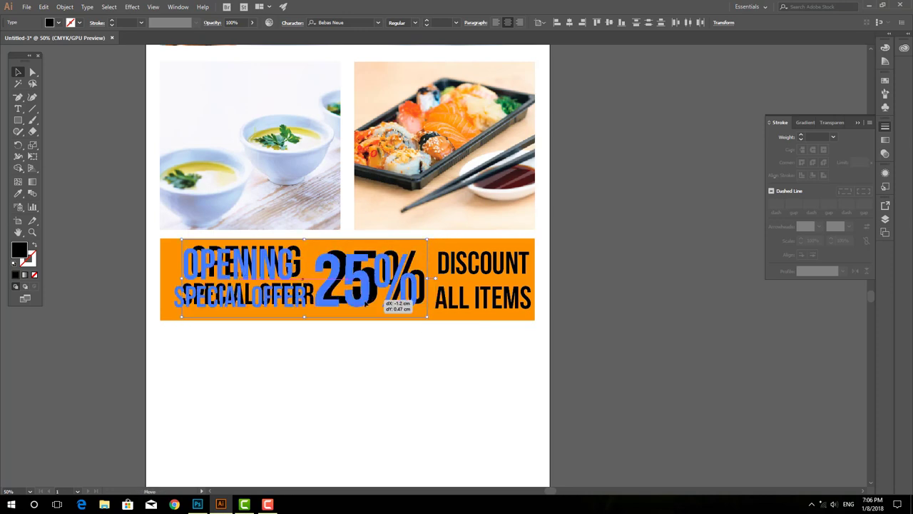
left_click(630, 341)
left_click_drag(479, 303, 473, 303)
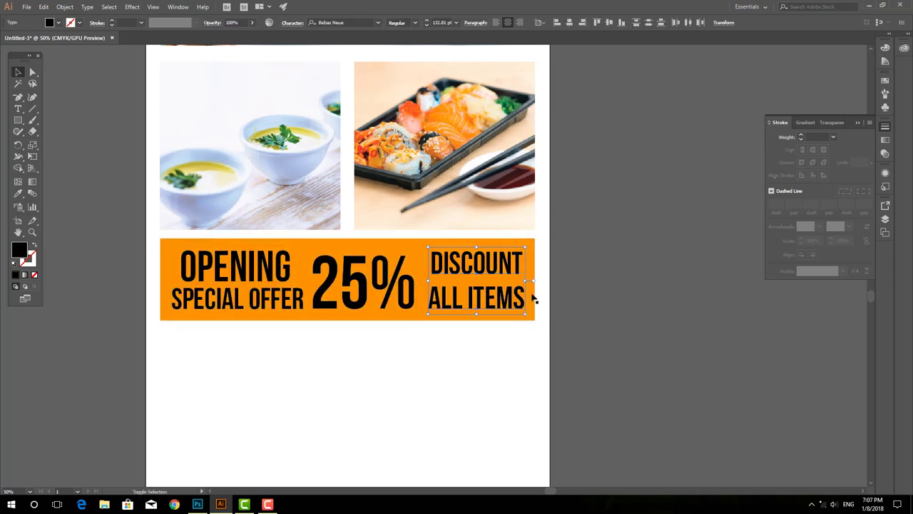
left_click(532, 300)
left_click(366, 317)
left_click(44, 6)
Paste a copy of the orange bar in back and narrow it to the left end.
left_click(43, 6)
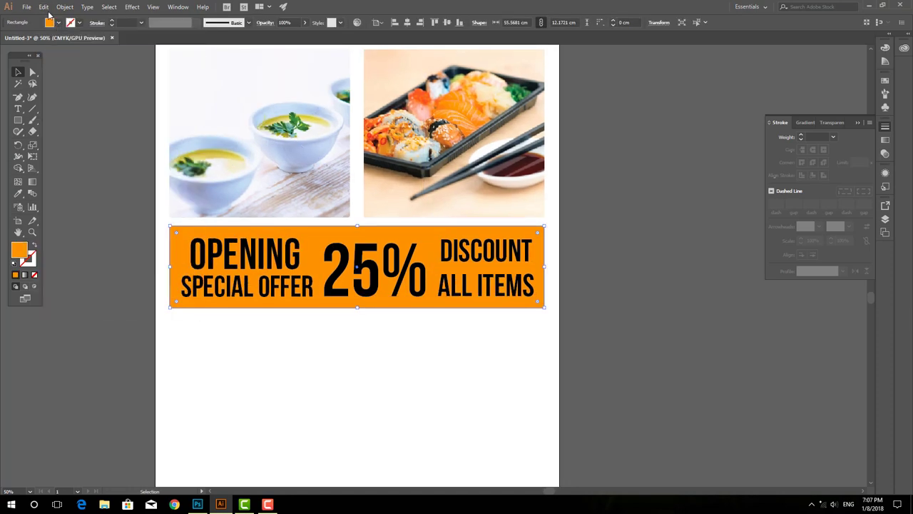
left_click(43, 6)
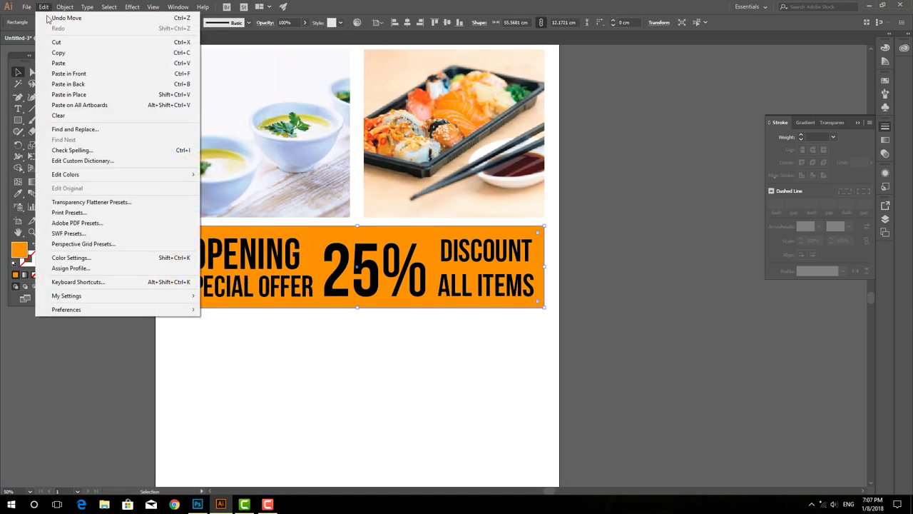
left_click(69, 74)
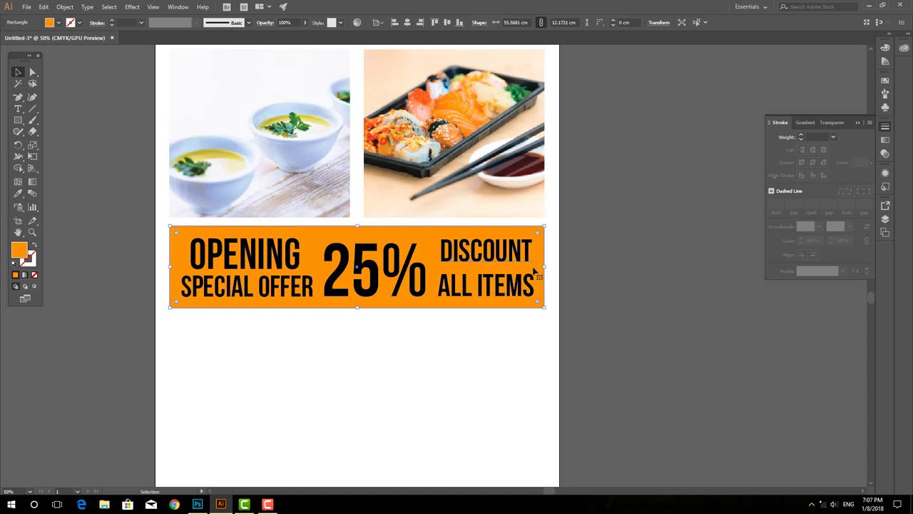
left_click_drag(544, 267, 326, 281)
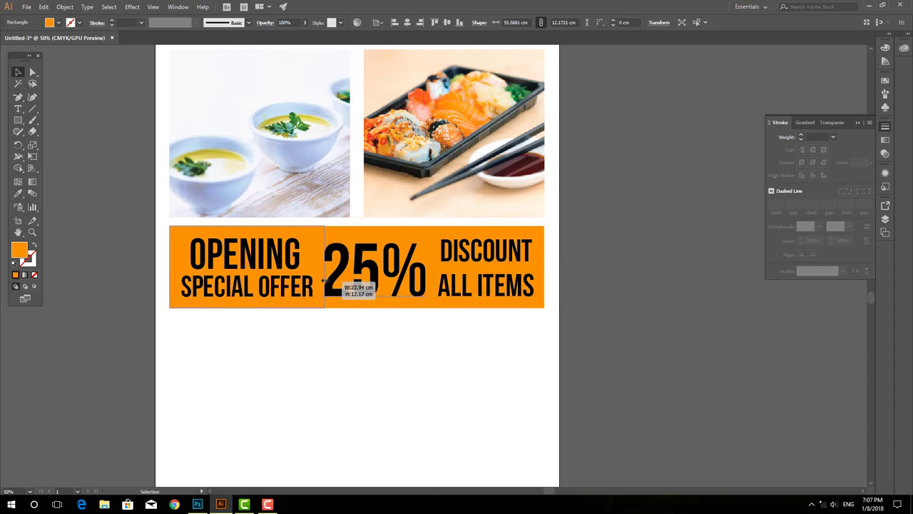
Make OPENING SPECIAL OFFER white and fill the shortened block behind it black.
left_click(282, 258)
left_click(59, 23)
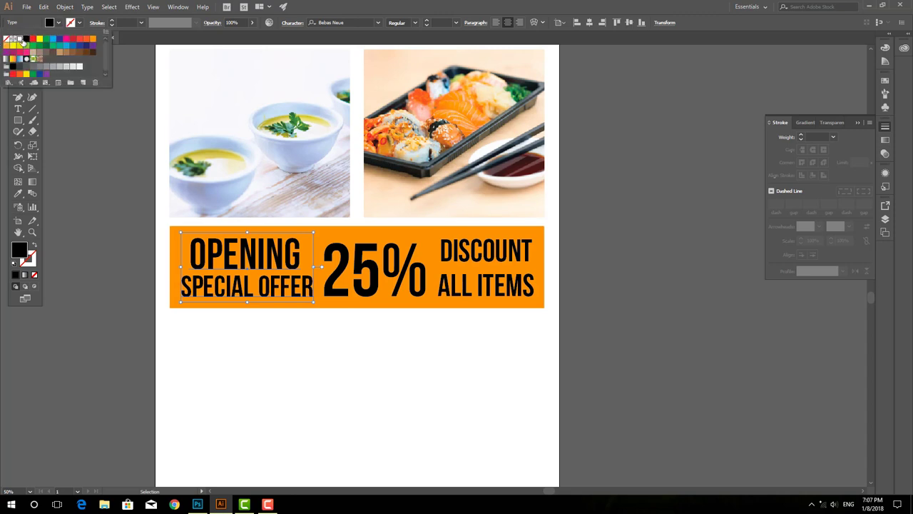
left_click(22, 40)
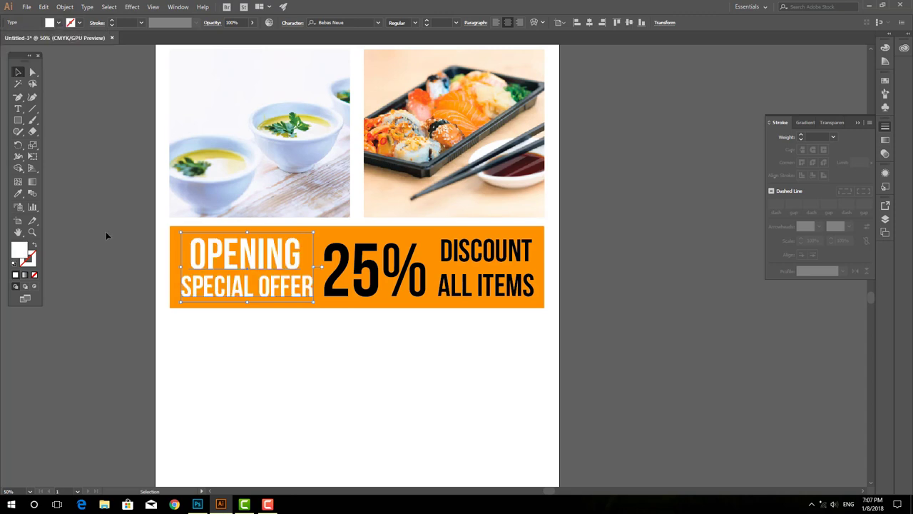
left_click(267, 230)
left_click(56, 22)
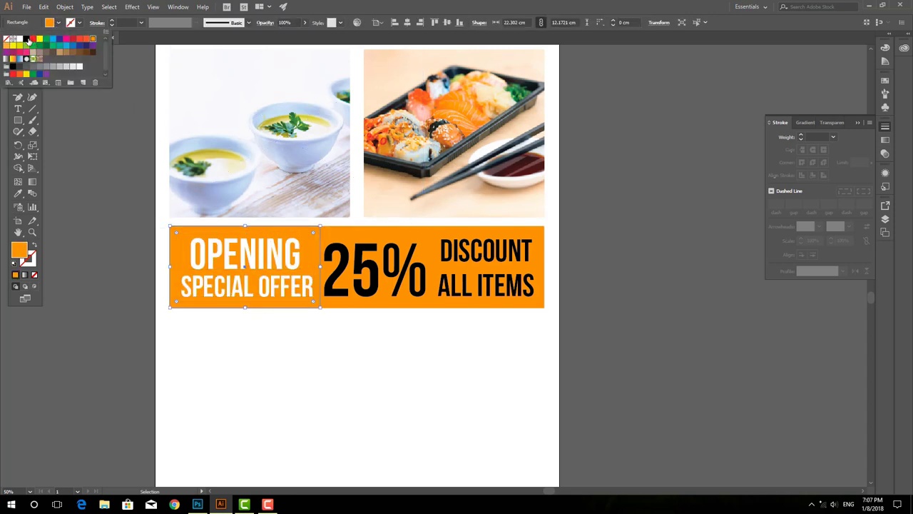
left_click(29, 41)
left_click(114, 254)
left_click_drag(261, 335, 252, 309)
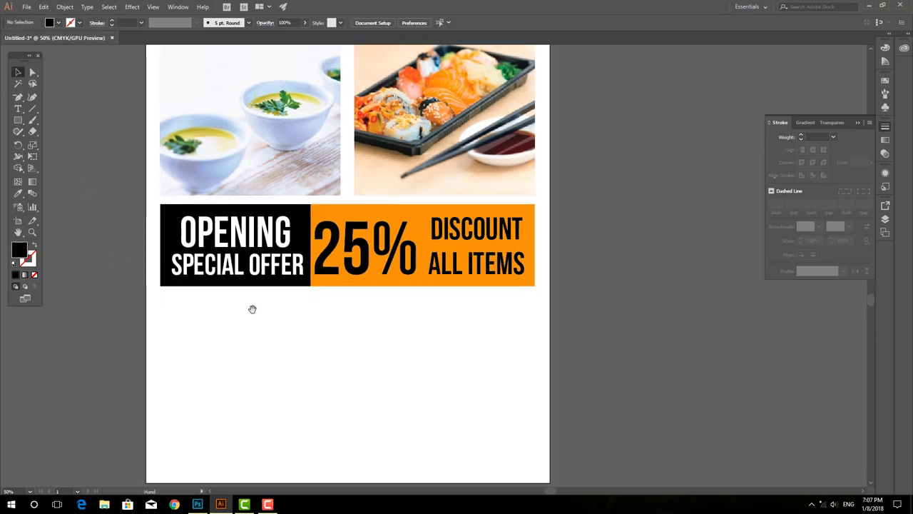
Zoom out and slightly enlarge the Other Menu title.
scroll(251, 309, "down", 2)
scroll(249, 301, "down", 1)
scroll(283, 299, "down", 1)
key("ctrl+minus")
key("ctrl+minus")
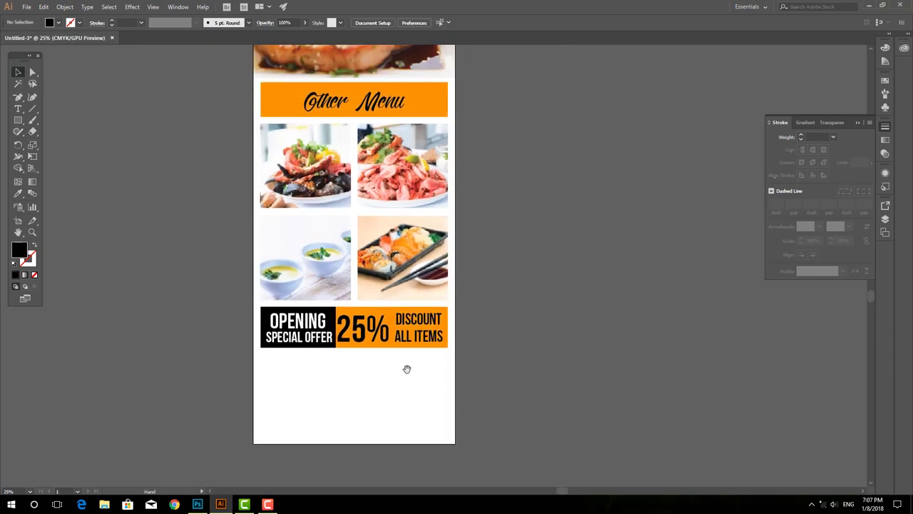
scroll(500, 203, "up", 2)
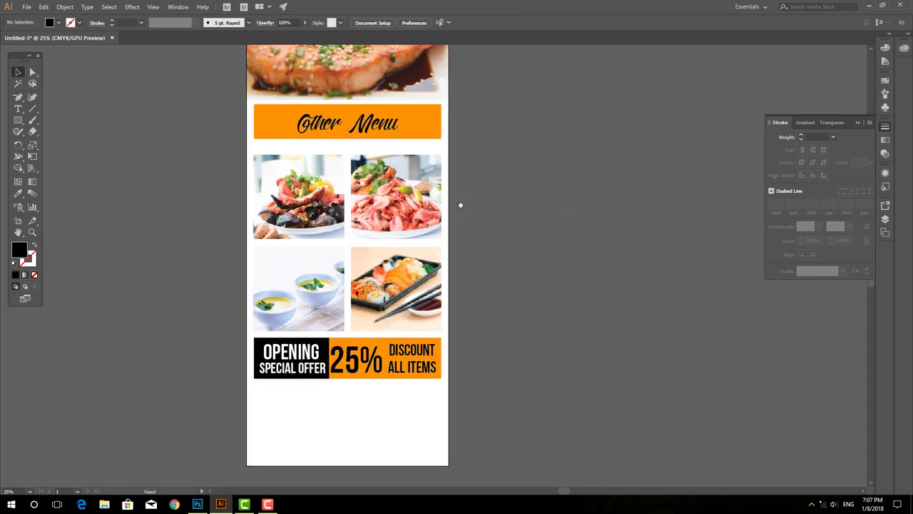
scroll(418, 196, "up", 1)
left_click(398, 153)
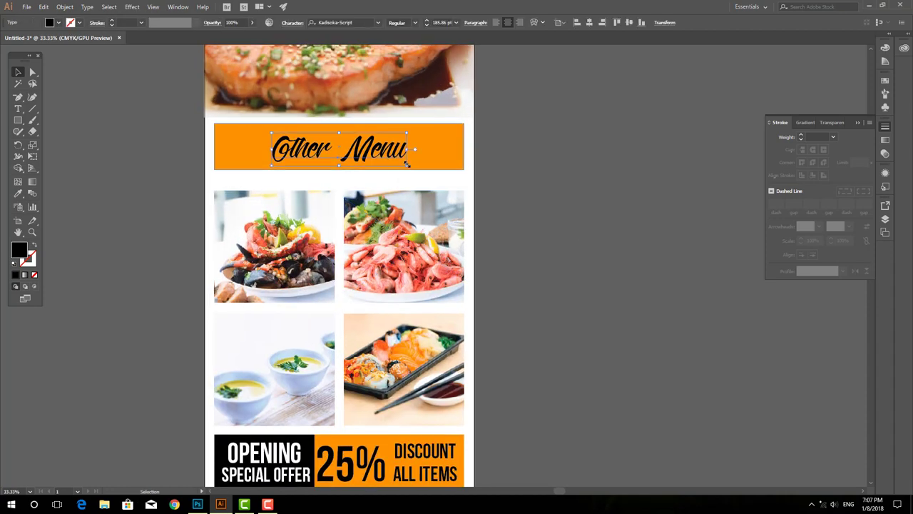
left_click_drag(418, 167, 416, 171)
Paste a shrunken copy of the Other Menu bar in back with a white 3 pt outline.
left_click(416, 172)
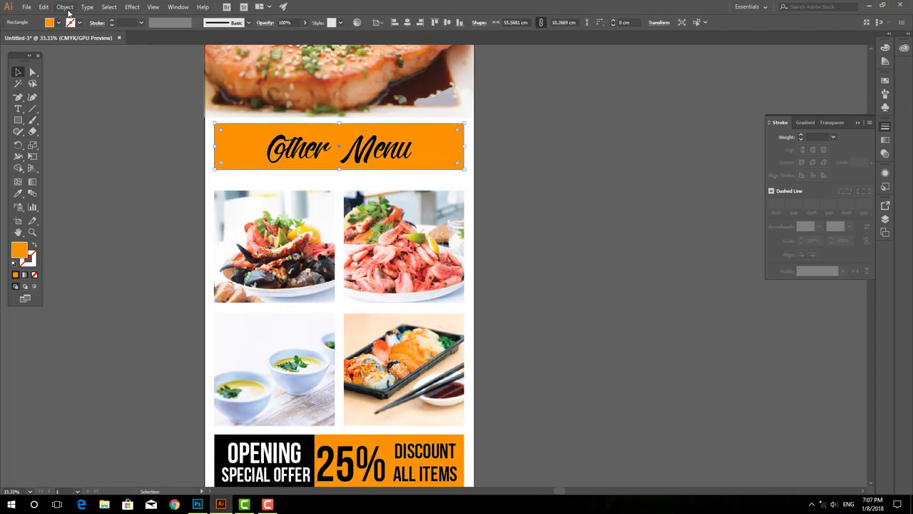
left_click(43, 7)
left_click(58, 52)
left_click(47, 9)
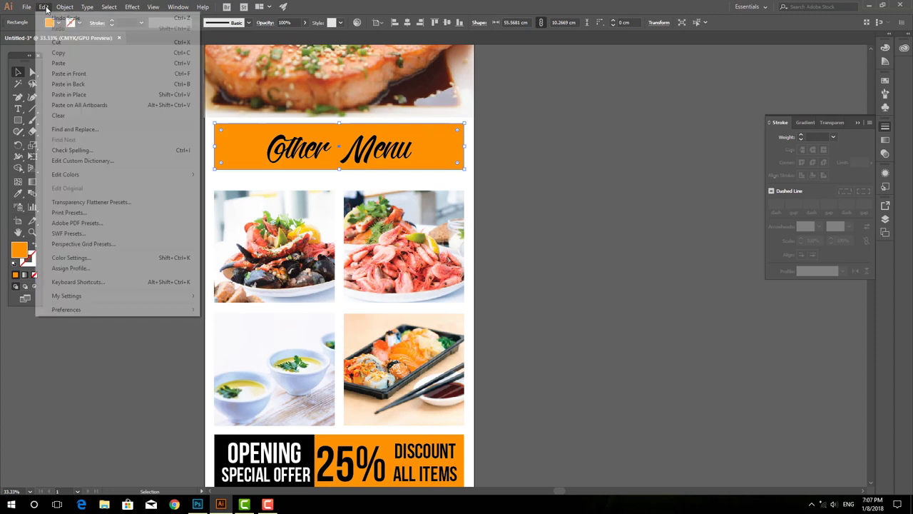
left_click(68, 83)
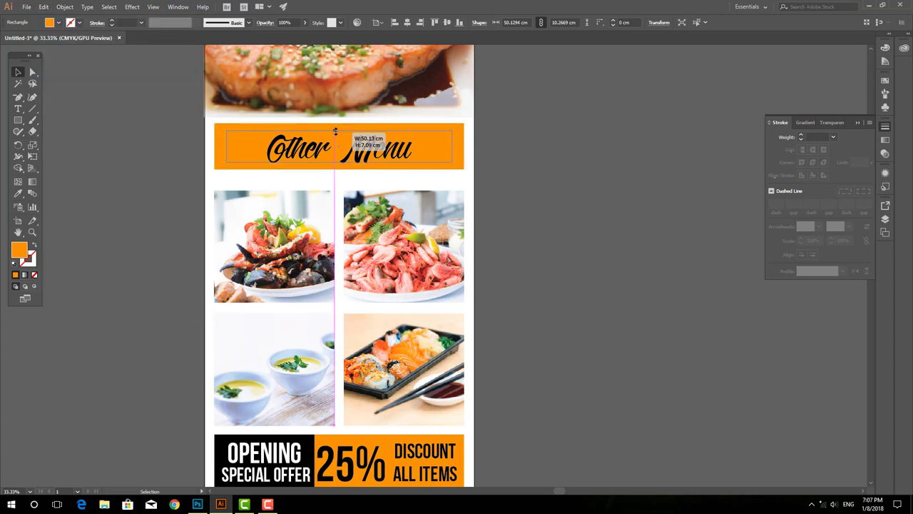
left_click_drag(338, 123, 338, 126)
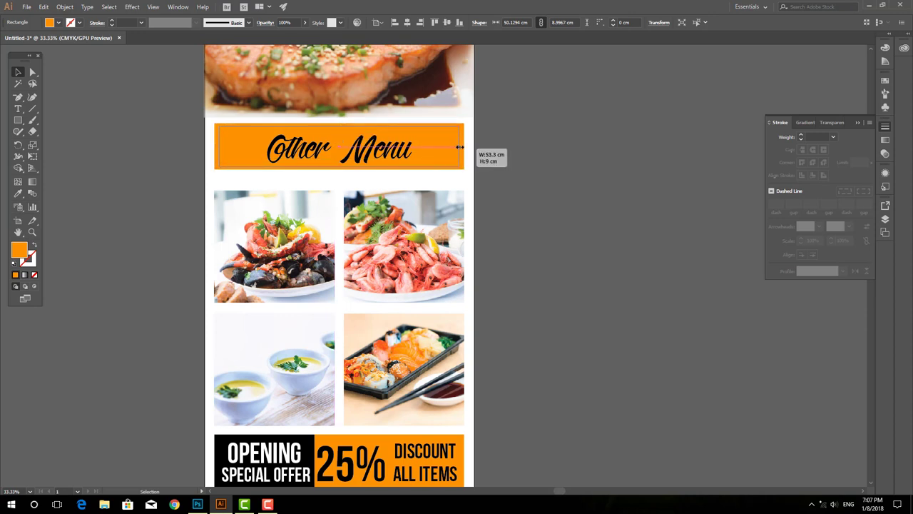
left_click(80, 24)
left_click(23, 40)
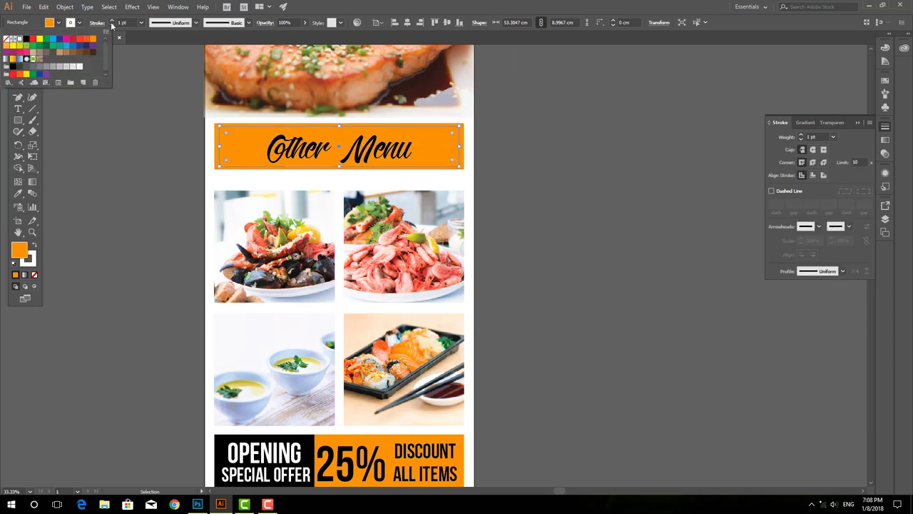
left_click(112, 23)
Lower the Other Menu bar slightly and copy the offer text, orange-red, under the top-left photo.
left_click(88, 123)
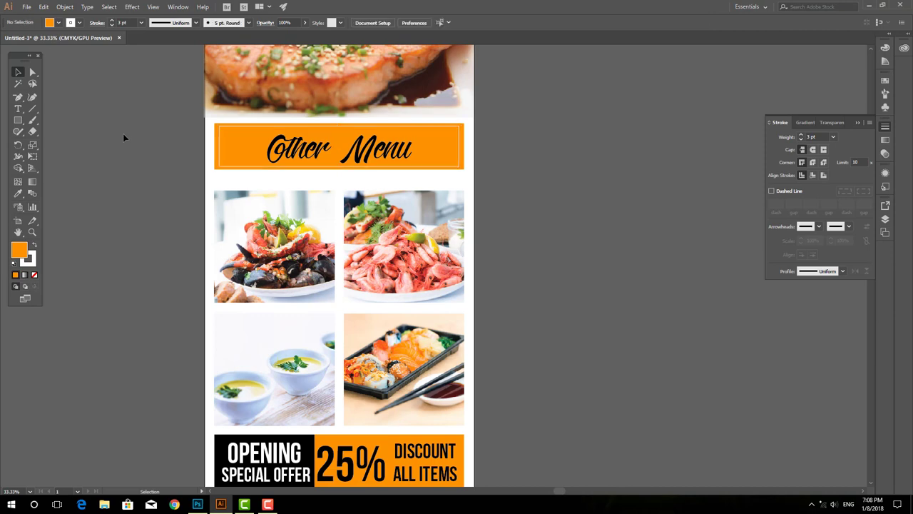
left_click_drag(254, 166, 254, 175)
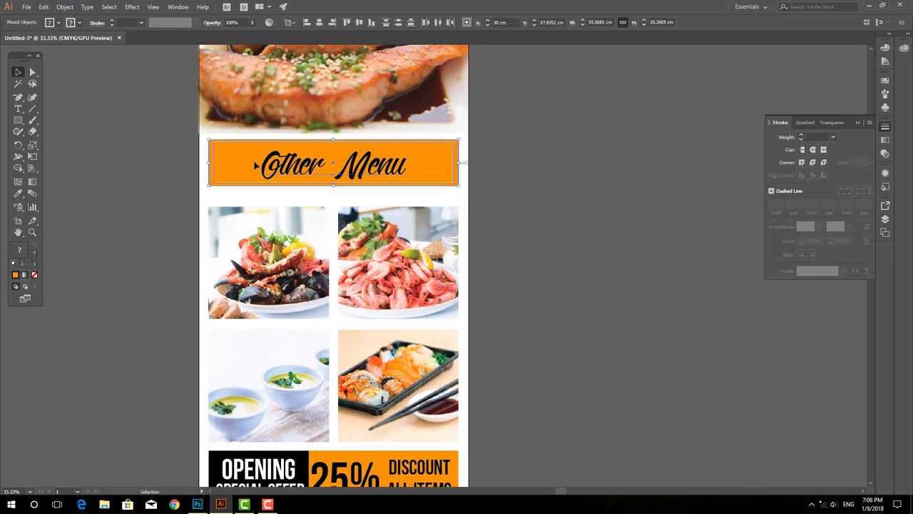
scroll(673, 148, "down", 5)
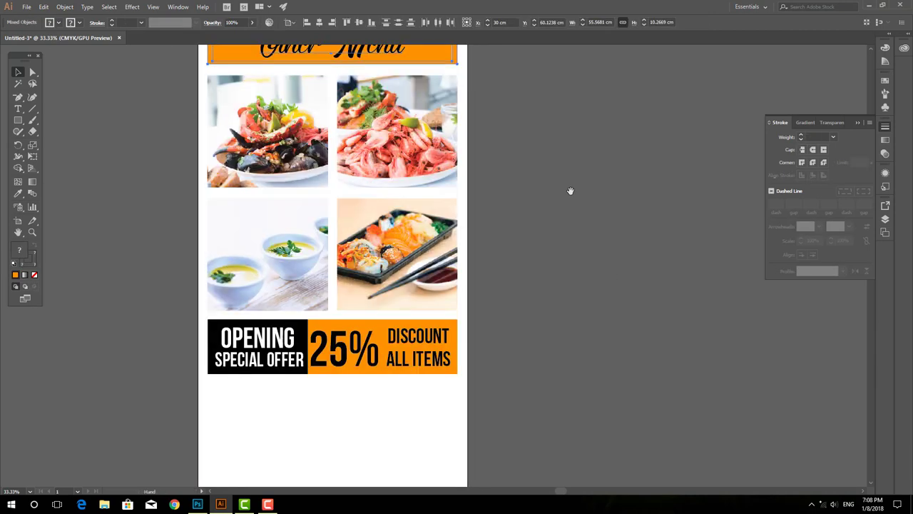
left_click_drag(399, 271, 400, 307)
left_click(546, 301)
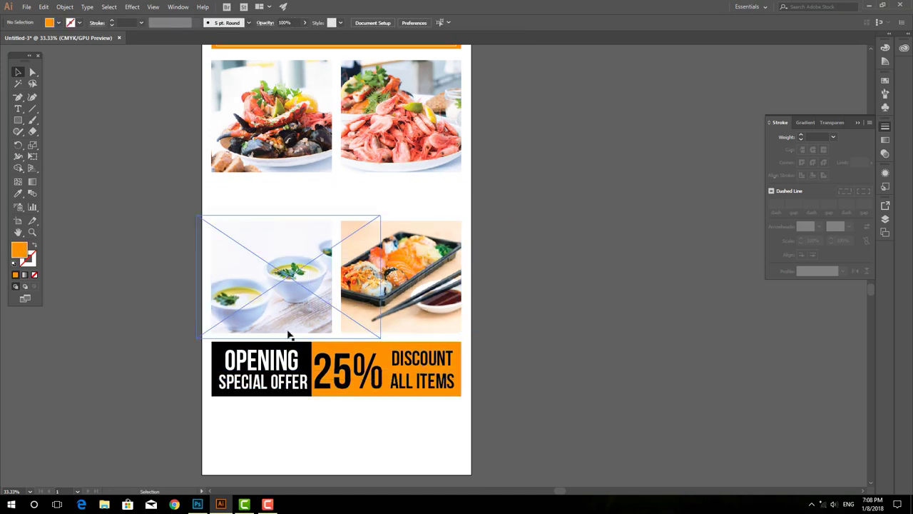
left_click_drag(262, 368, 262, 202)
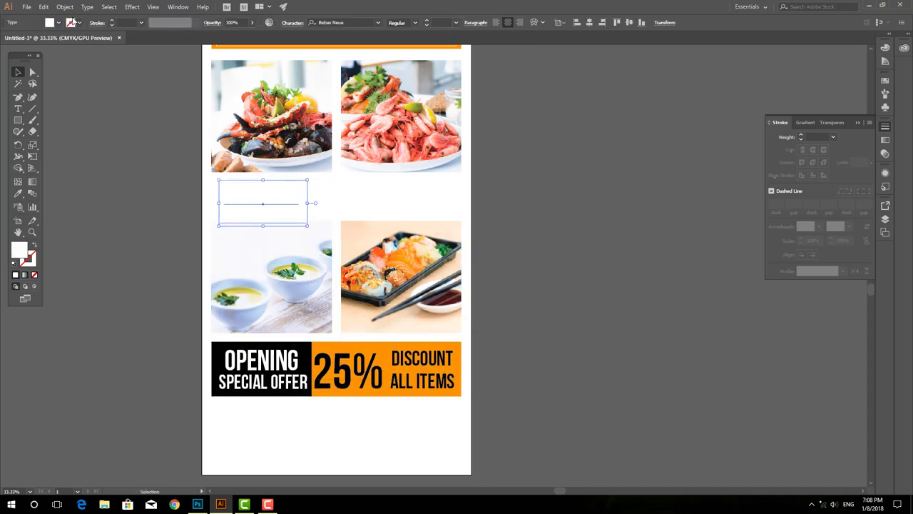
left_click(59, 22)
left_click(33, 39)
Retype the copied text as FOOD NAME $10 and scale it down to fit.
key("Escape")
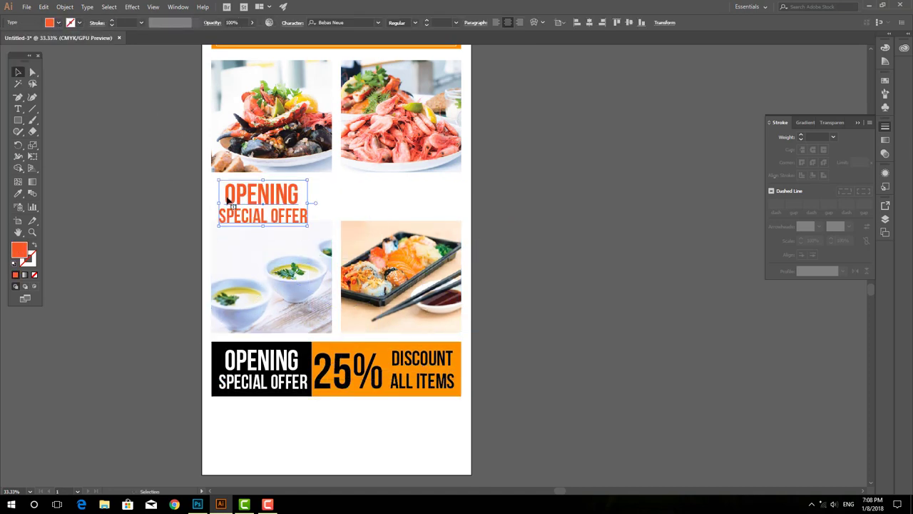
key("t")
left_click(275, 189)
key("ctrl+a")
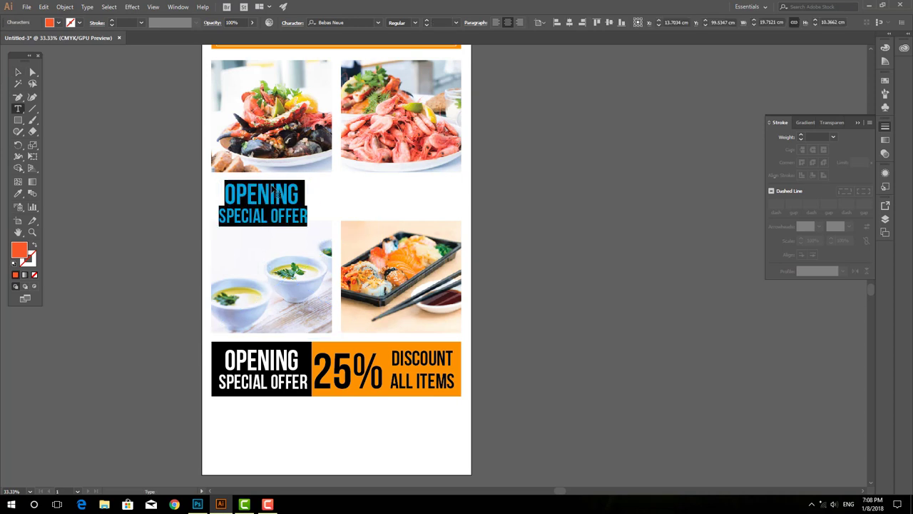
type("FOOD NA")
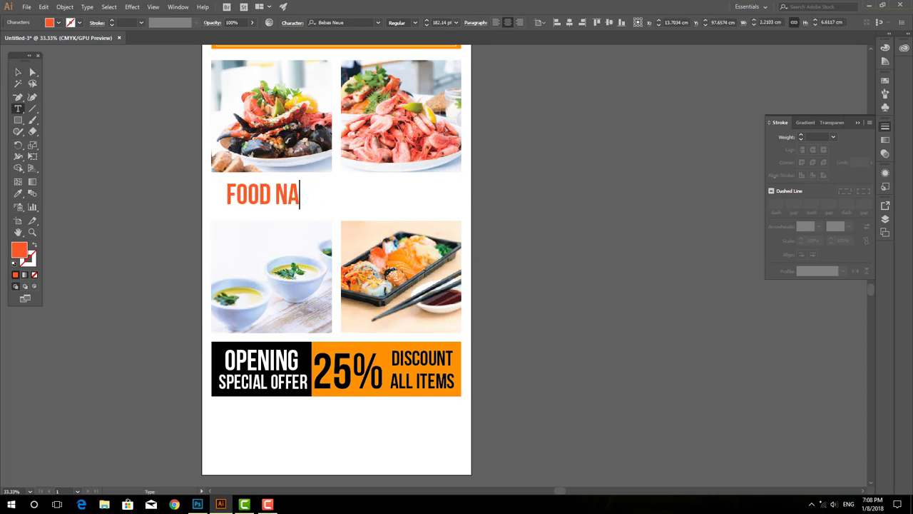
type("ME $")
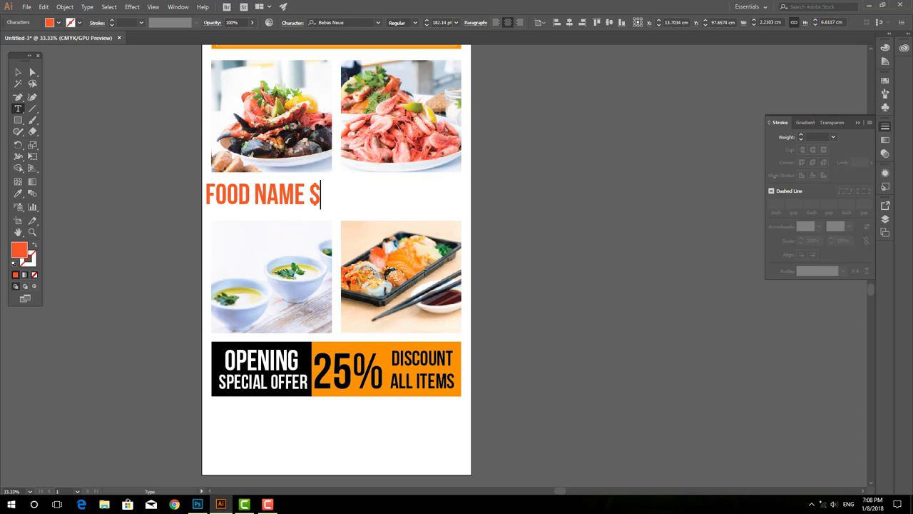
type("10")
left_click(20, 72)
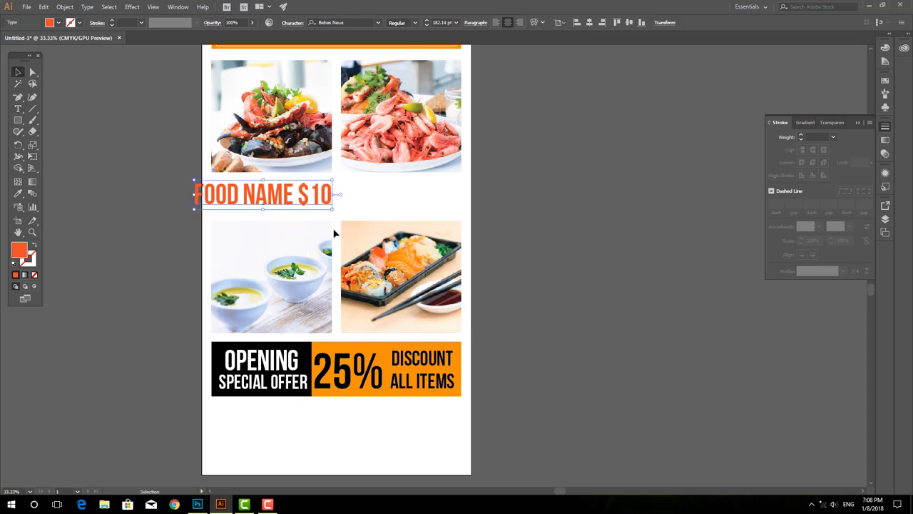
mouse_move(331, 207)
left_mouse_down()
mouse_move(302, 200)
mouse_move(302, 191)
mouse_move(283, 209)
mouse_move(406, 223)
left_mouse_up()
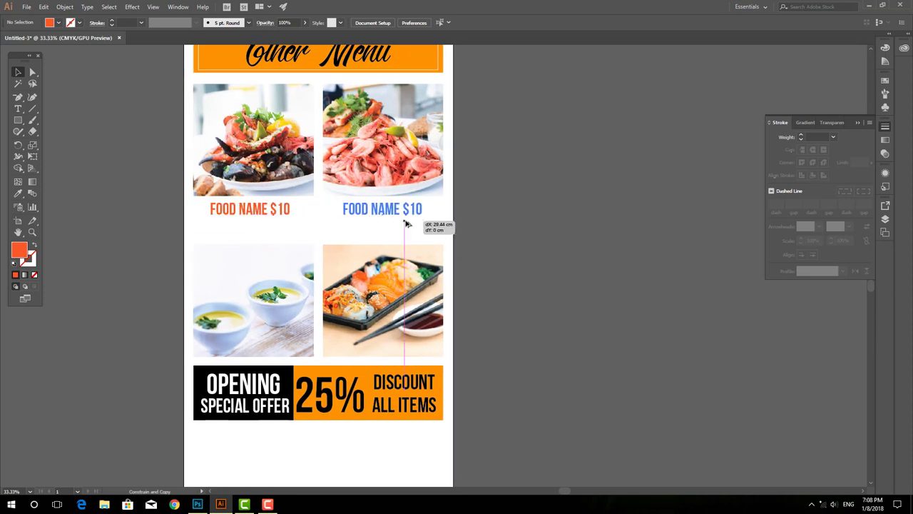
Copy the FOOD NAME $10 label under the top-right photo, raise the lower photos, and copy both labels beneath them.
left_click_drag(456, 360, 317, 239)
left_click_drag(449, 255, 449, 239)
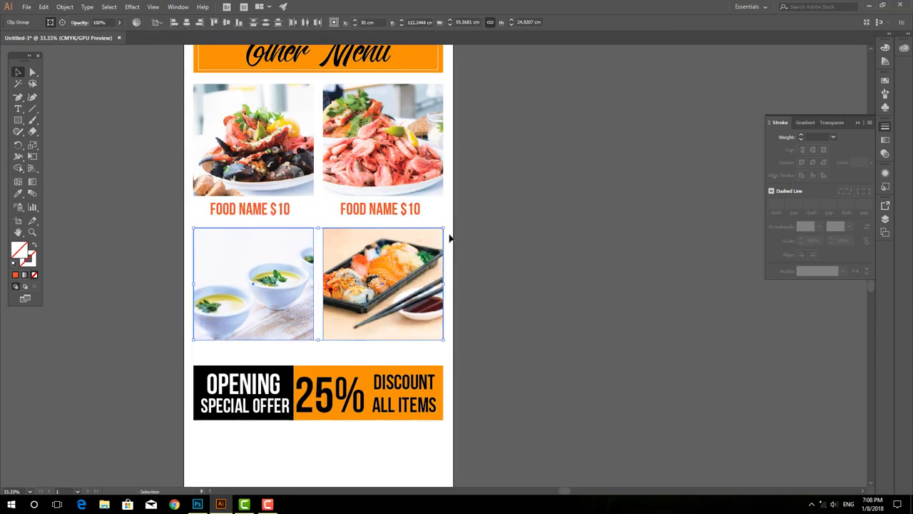
left_click(382, 208)
left_click(268, 204, "shift")
left_click_drag(348, 208, 349, 351)
scroll(534, 366, "down", 2)
left_click_drag(477, 400, 253, 312)
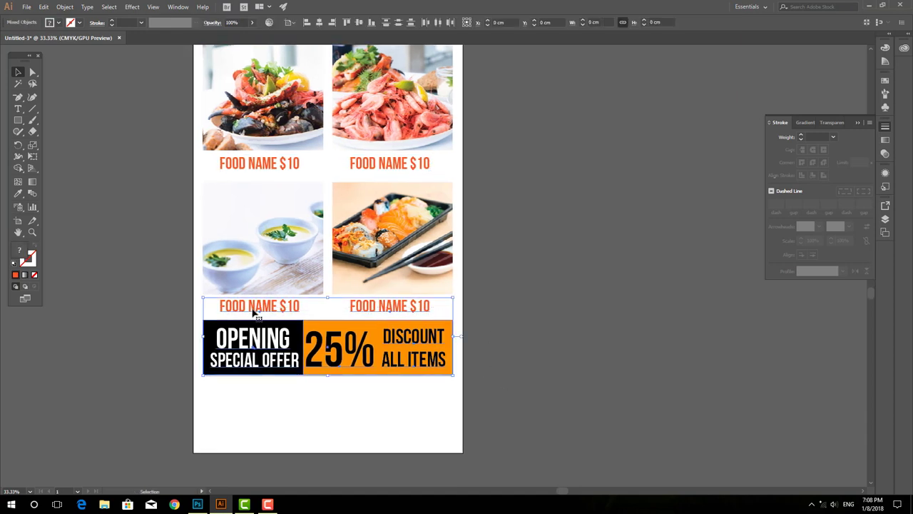
left_click(254, 312)
Copy the orange rectangle below the discount bar and stretch it to the page bottom.
key("ctrl+minus")
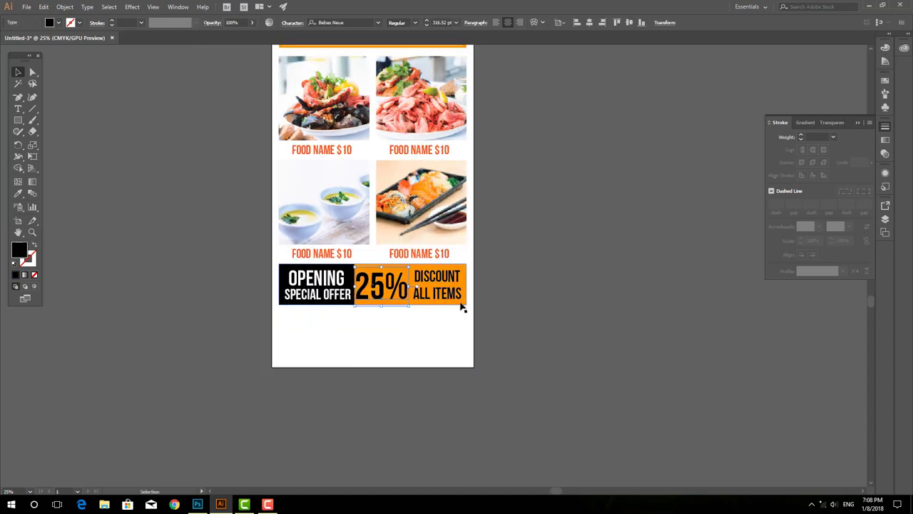
mouse_move(460, 305)
left_mouse_down()
mouse_move(458, 363)
mouse_move(473, 341)
left_mouse_up()
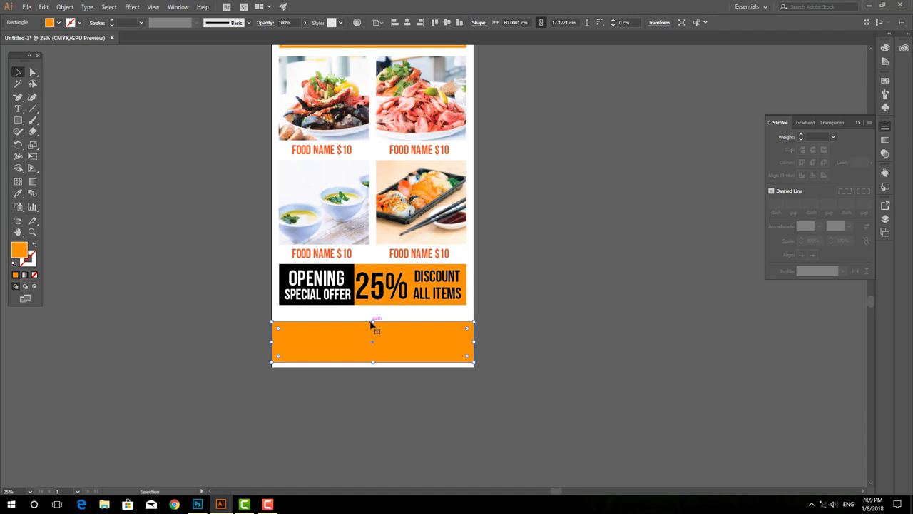
left_click_drag(371, 323, 371, 314)
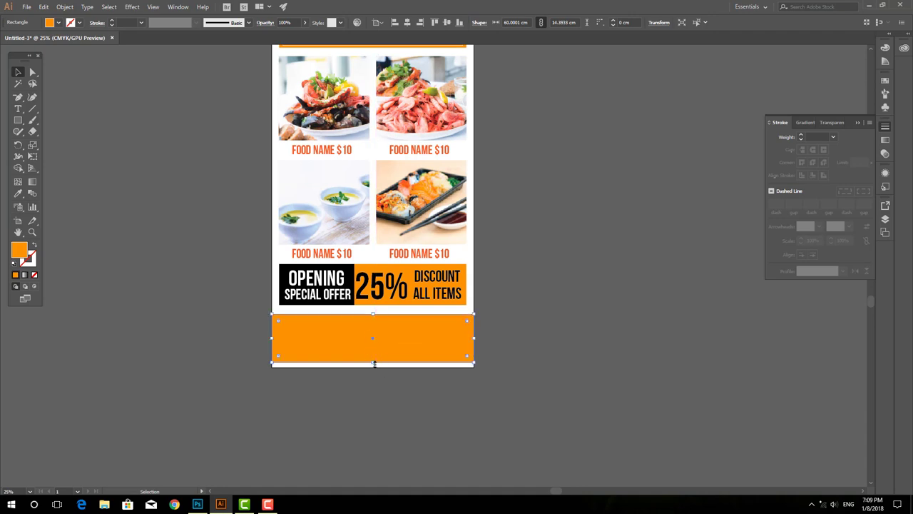
left_click_drag(373, 363, 373, 371)
left_click(547, 278)
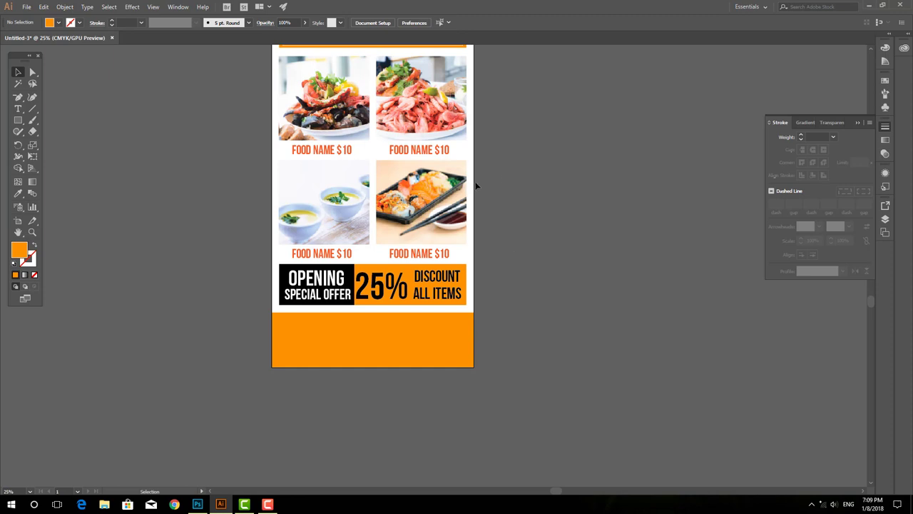
Paste a label into the footer, set its fill to black, and retype it with the restaurant's address.
key("ctrl+=")
key("ctrl+v")
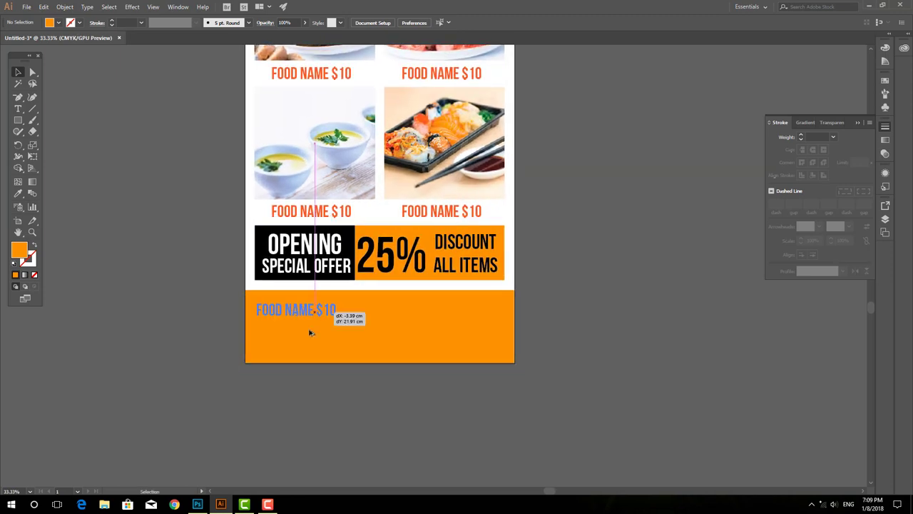
left_click(57, 23)
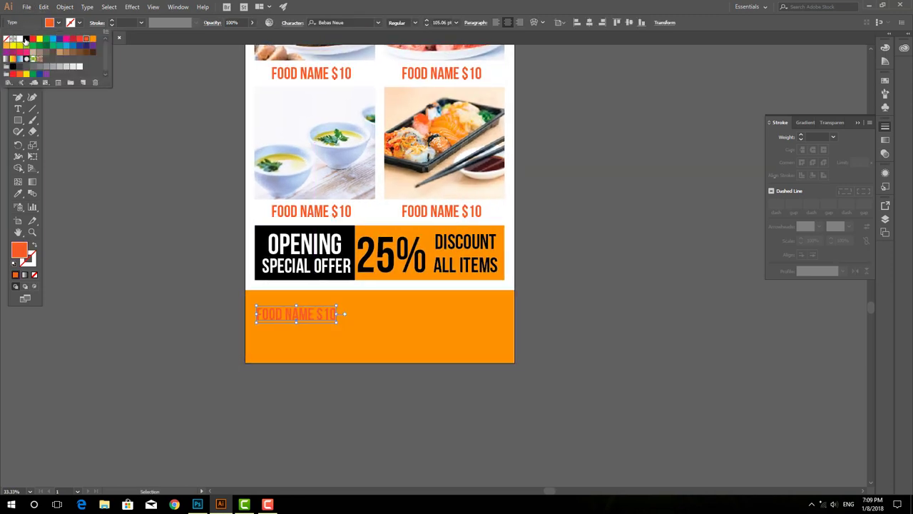
key("d")
double_click(296, 314)
key("ctrl+a")
key("BackSpace")
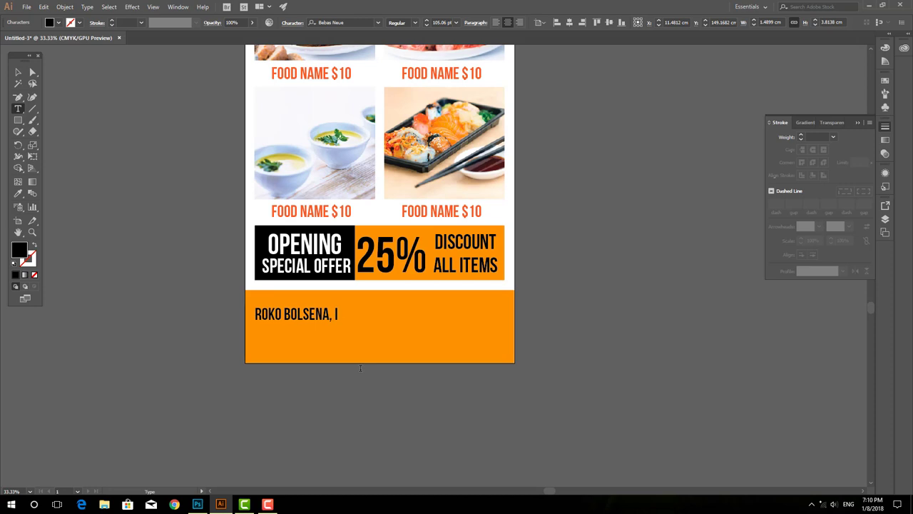
type("LLAGO-STRE")
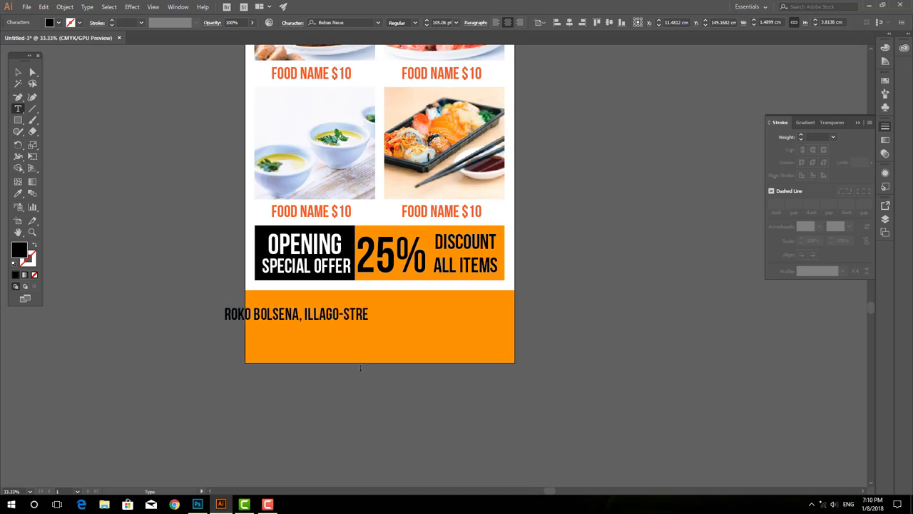
type("ET, FLORID")
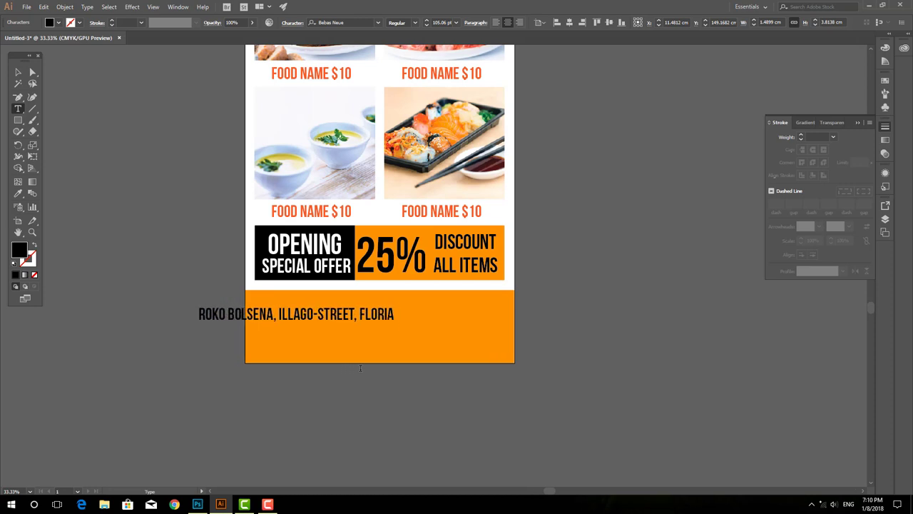
type("A")
key("BackSpace")
type("A")
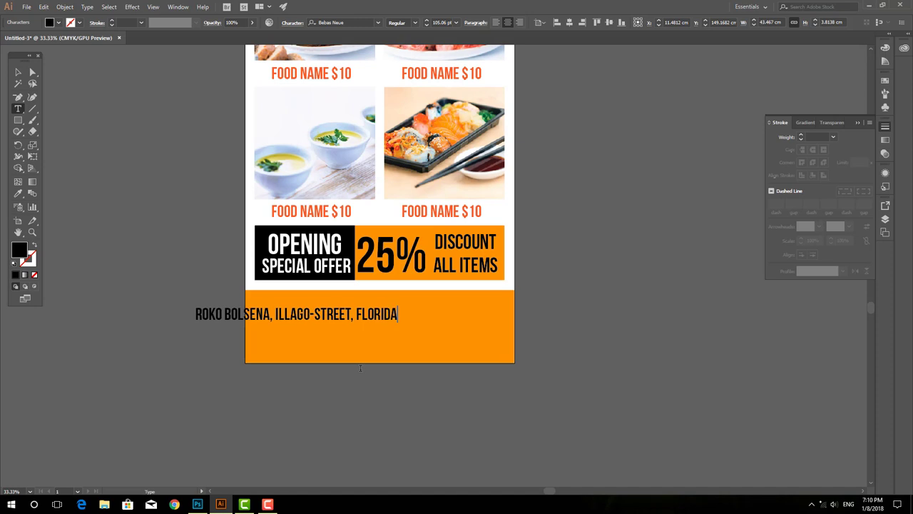
Enlarge the phone number and centre the address and phone number on the artboard.
left_click(16, 72)
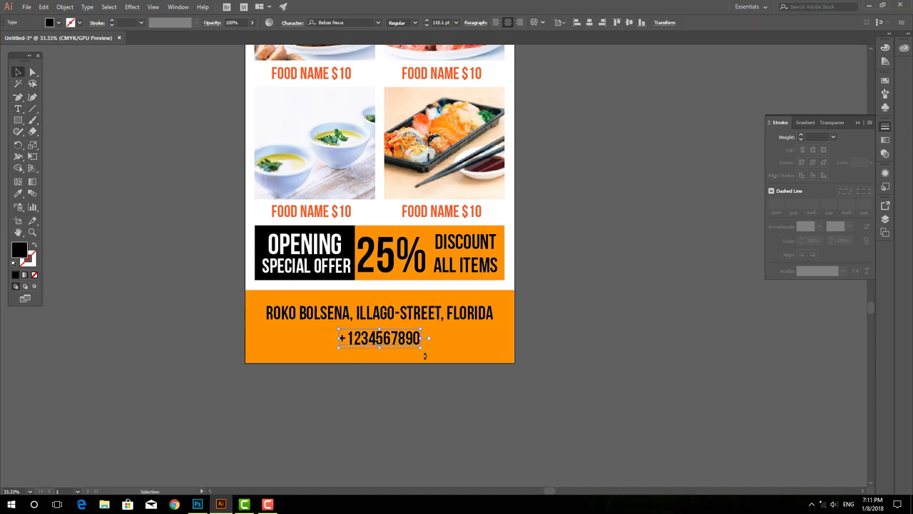
mouse_move(424, 349)
left_mouse_down()
mouse_move(471, 353)
mouse_move(471, 319)
mouse_move(490, 323)
mouse_move(466, 312)
mouse_move(425, 321)
mouse_move(435, 324)
left_mouse_up()
left_click(468, 391)
left_click(591, 23)
left_click(421, 337, "shift")
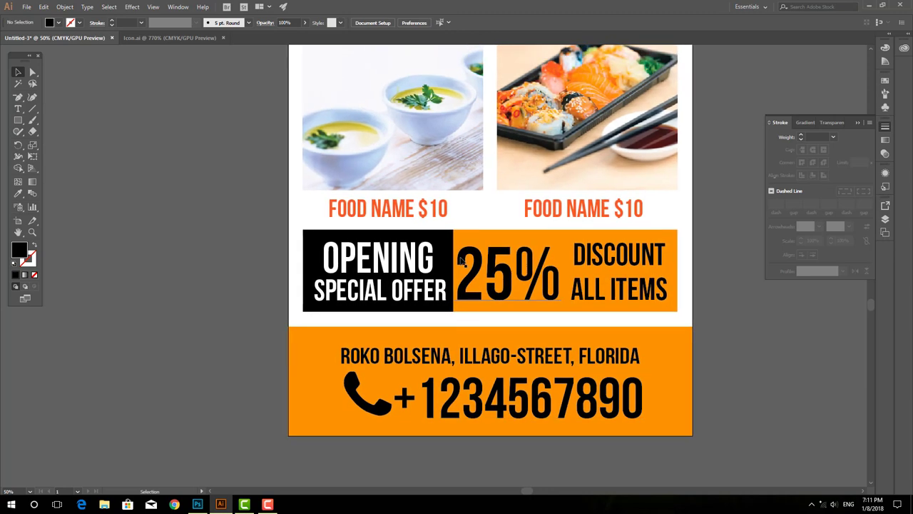
Bring the header into view and select the badge, undoing an accidental enlargement.
key("ctrl+minus")
key("ctrl+minus")
left_click_drag(415, 232, 405, 485)
left_click(382, 150)
left_click(383, 151)
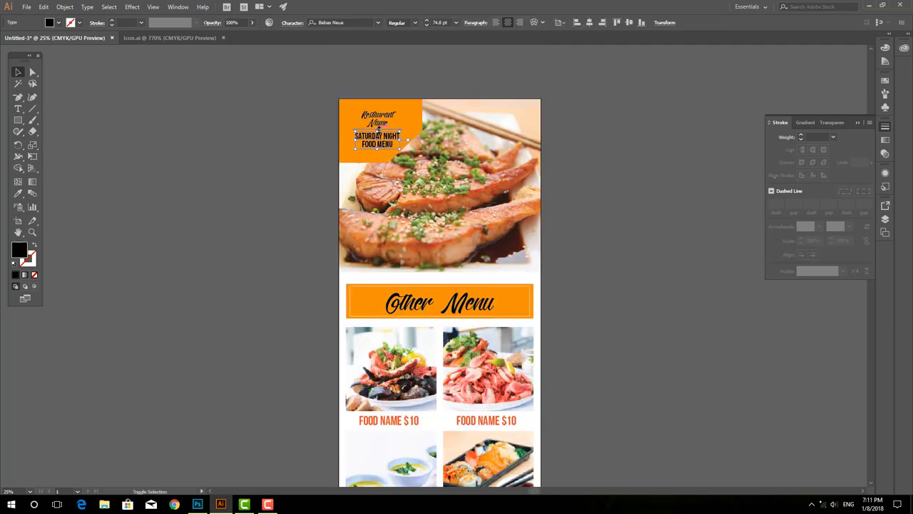
left_click(371, 136, "shift")
left_click(419, 160, "shift")
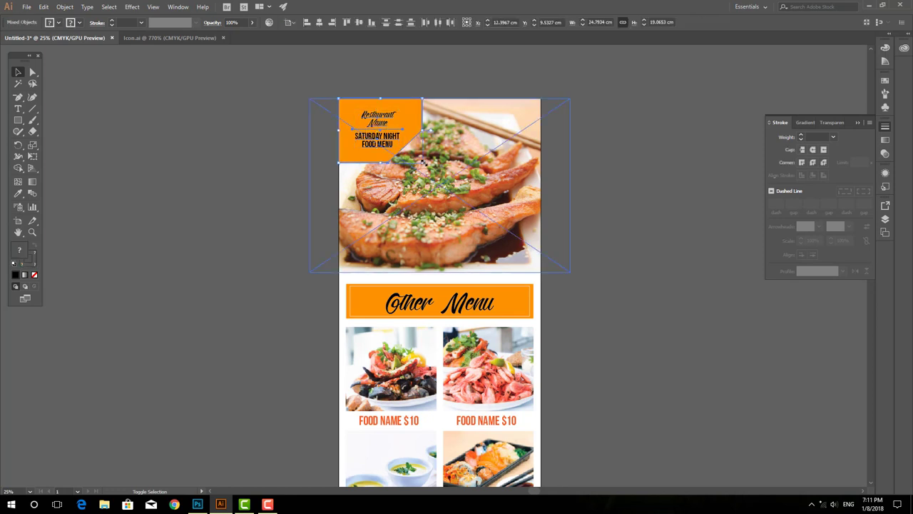
left_click_drag(423, 163, 432, 171)
key("ctrl+z")
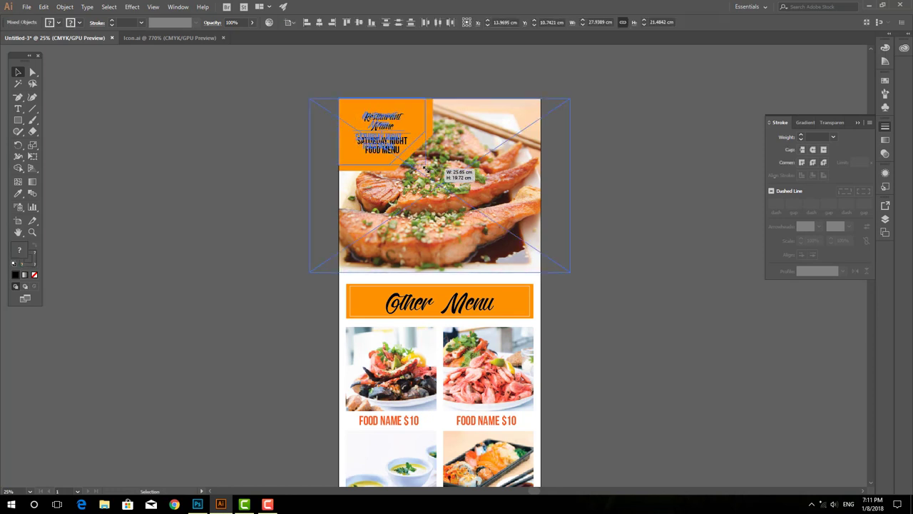
Apply a default Drop Shadow (Multiply, 75%, 0.25 cm offsets) to the orange badge shape.
left_click(601, 207)
left_click(371, 136)
left_click(132, 6)
mouse_move(144, 114)
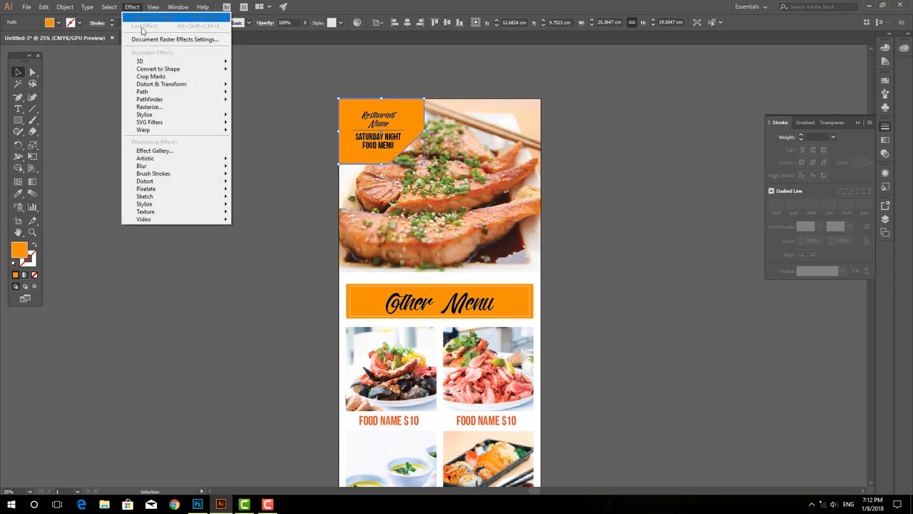
left_click(250, 116)
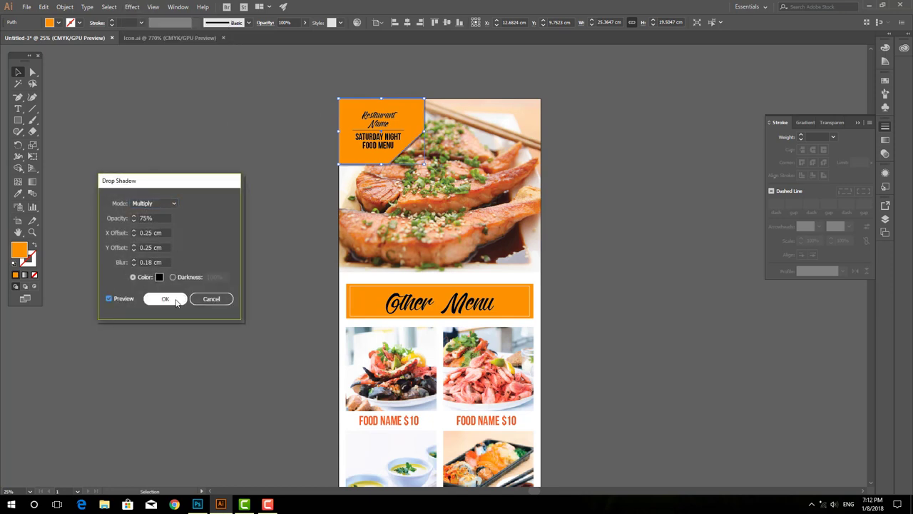
left_click(165, 298)
left_click(255, 282)
scroll(495, 271, "down", 1)
scroll(495, 271, "up", 1)
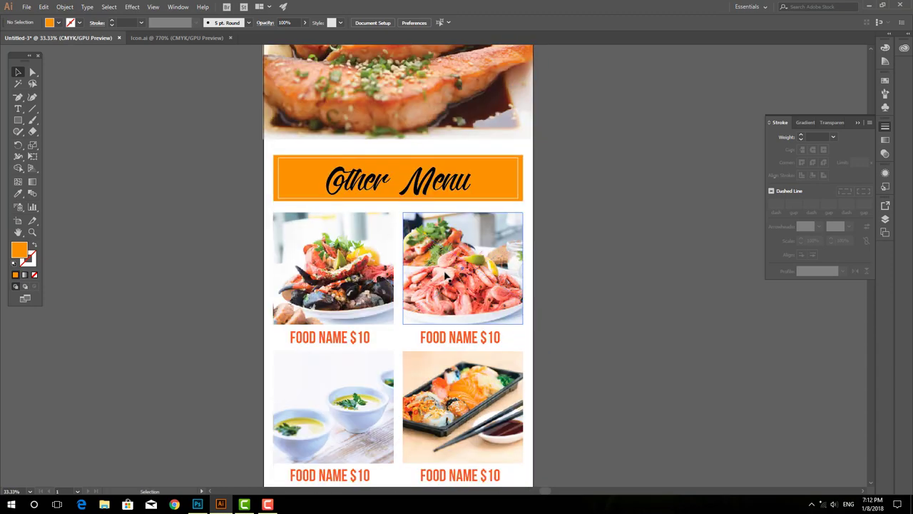
scroll(447, 274, "down", 2)
scroll(485, 300, "down", 1)
scroll(485, 299, "right", 1)
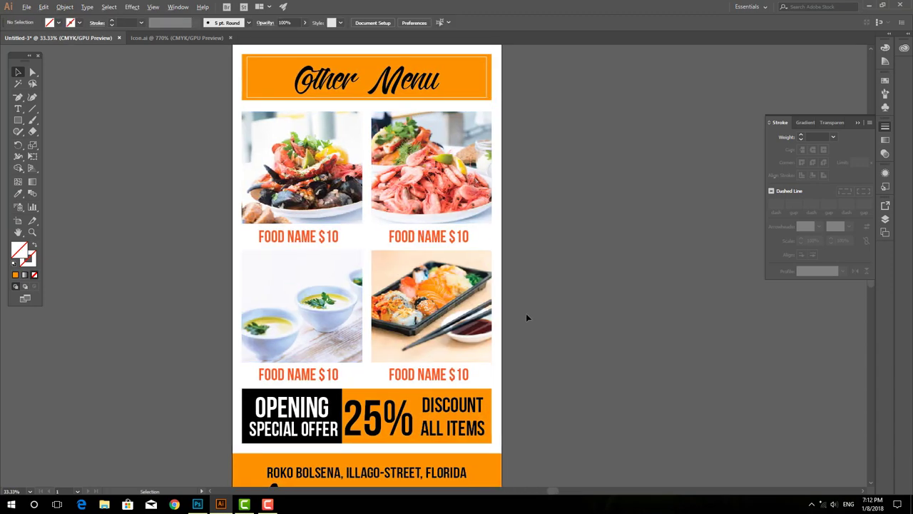